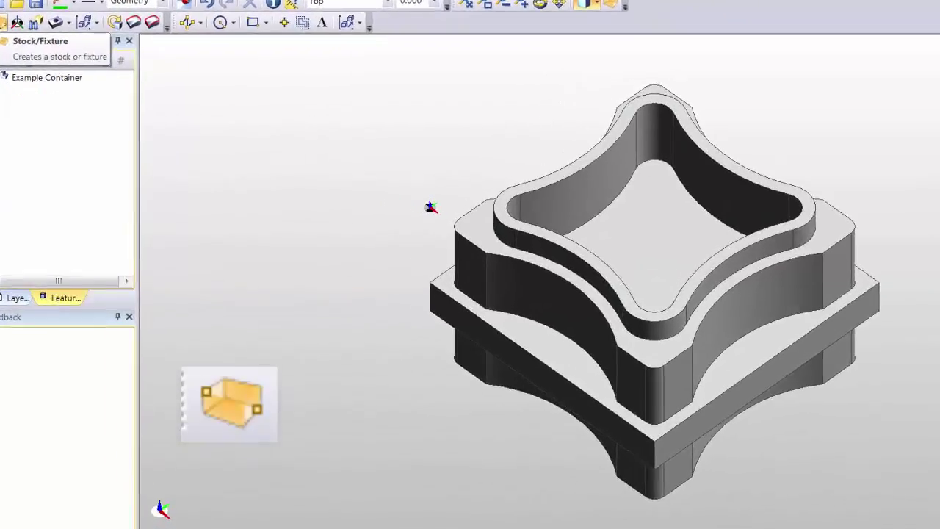
Create an automatic box-shaped stock around the container with all box offsets at 0.0.
click(10, 53)
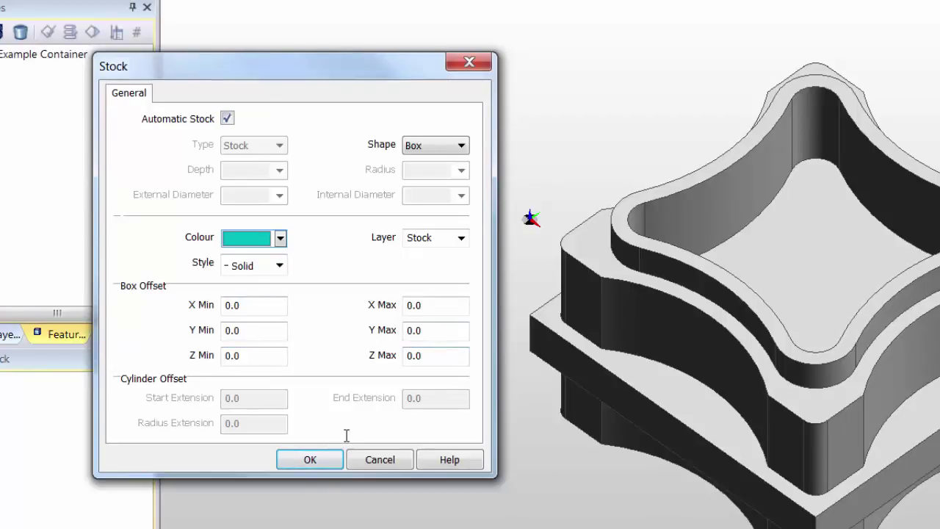
click(327, 459)
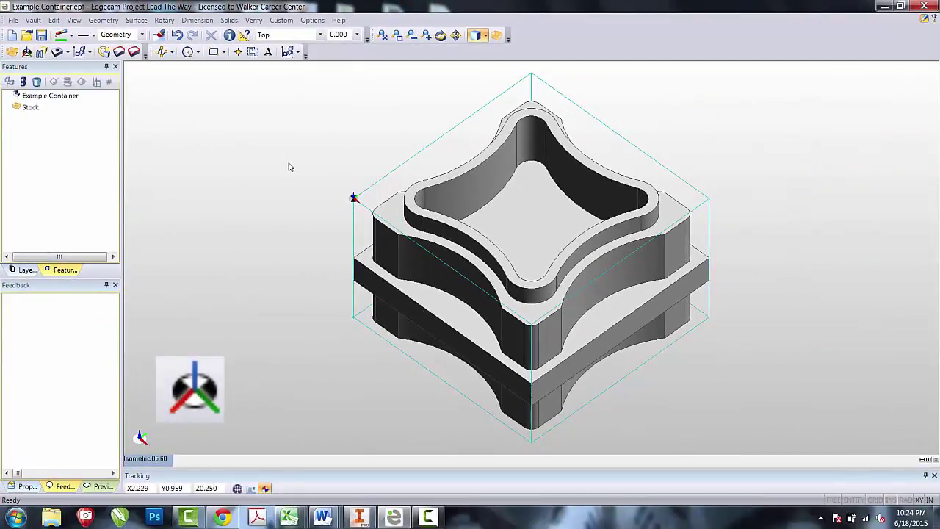
click(353, 198)
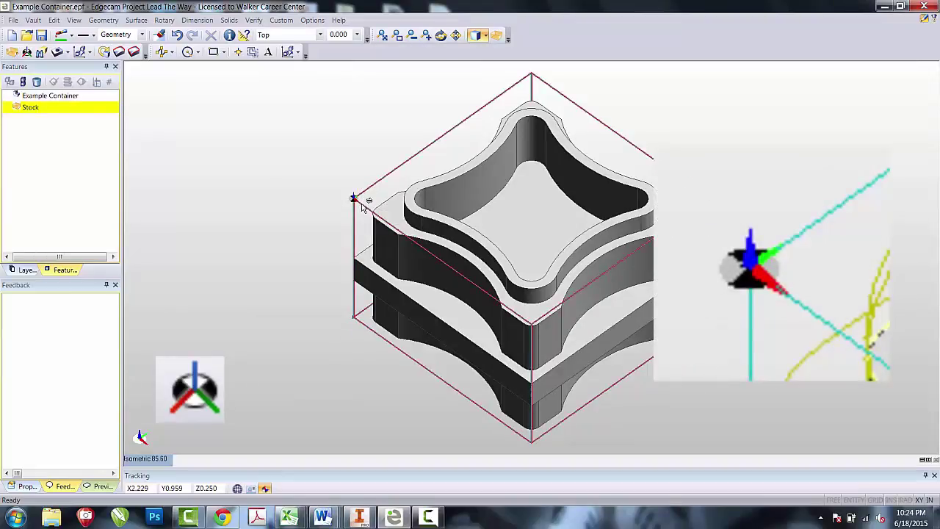
click(340, 203)
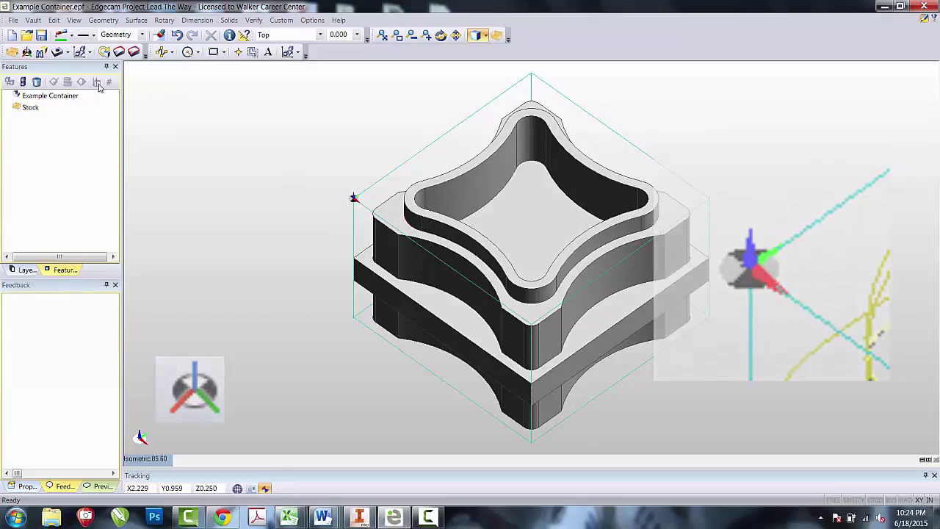
Run the Feature Finder on the container to find 2D pockets and 2D bosses, with single nesting.
click(40, 53)
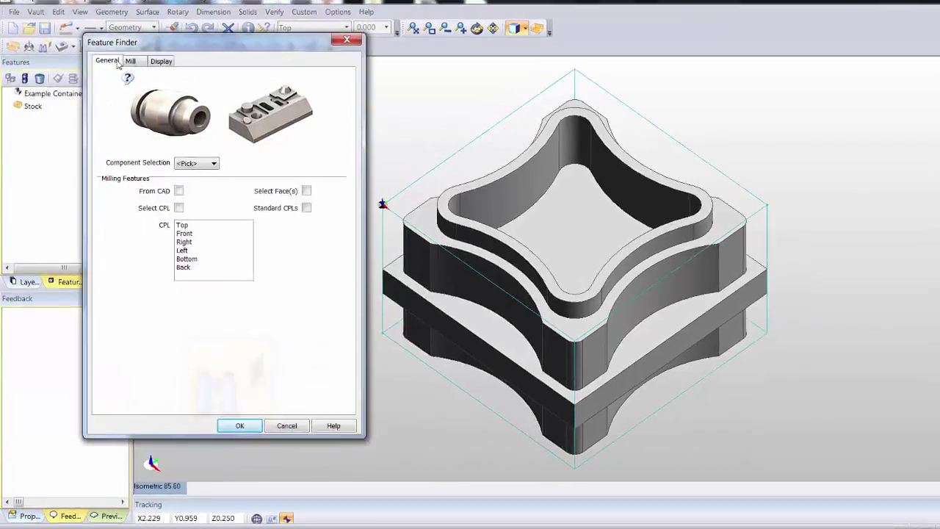
click(120, 65)
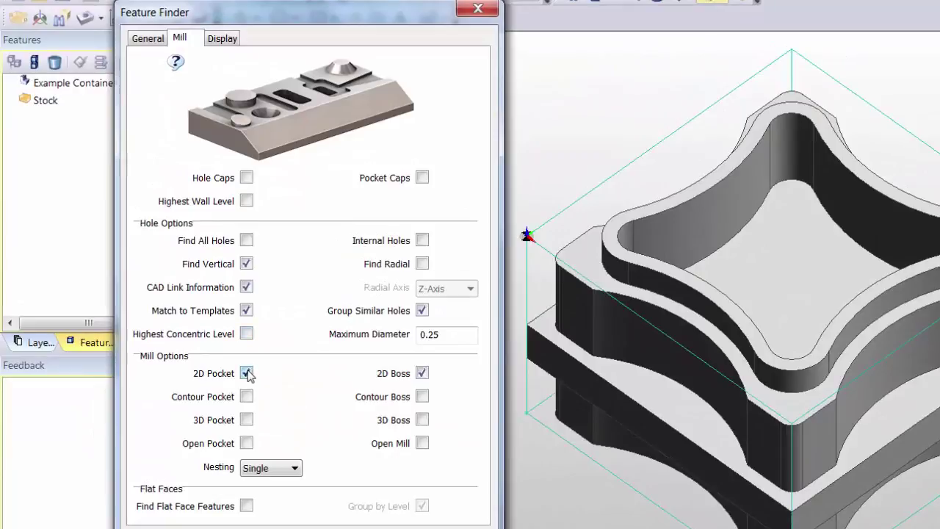
mouse_move(248, 374)
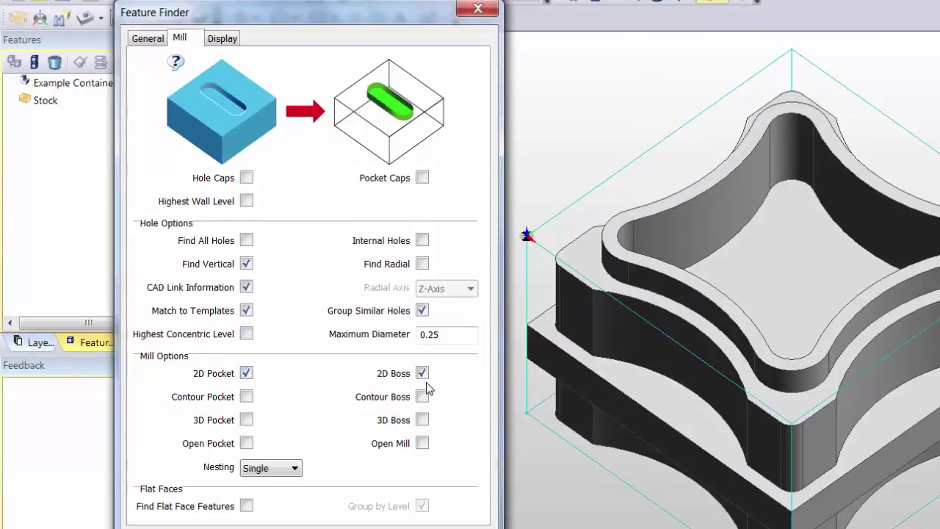
mouse_move(426, 382)
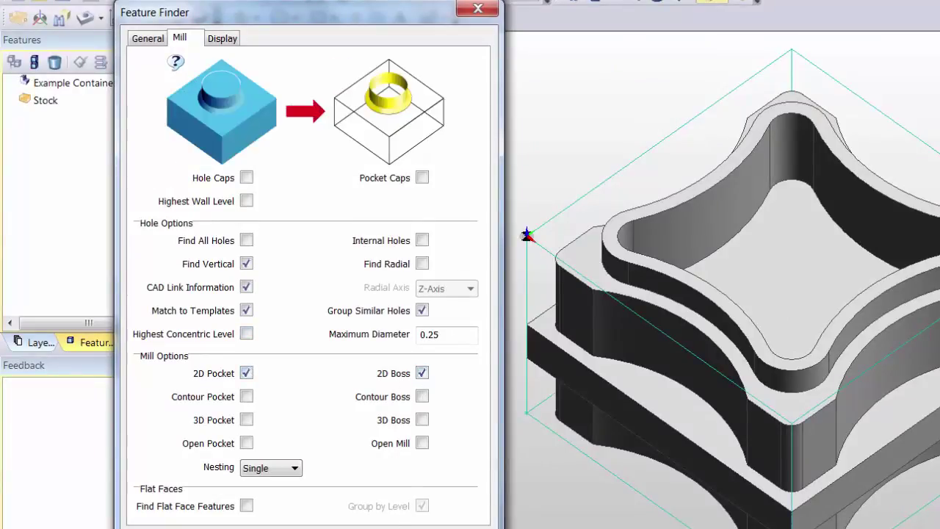
key(Return)
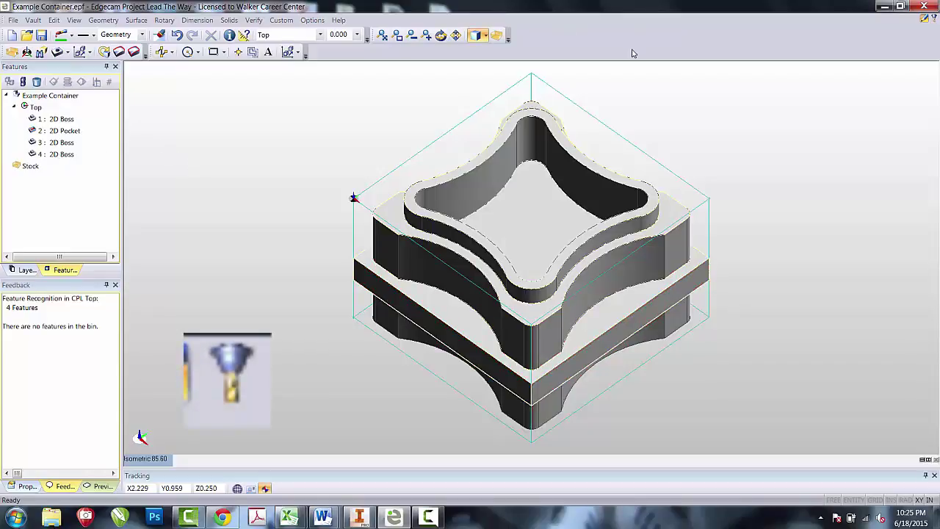
Create a Mill machining sequence using the intellitek.mcp machine tool, with Top as the initial CPL and an absolute datum.
click(932, 19)
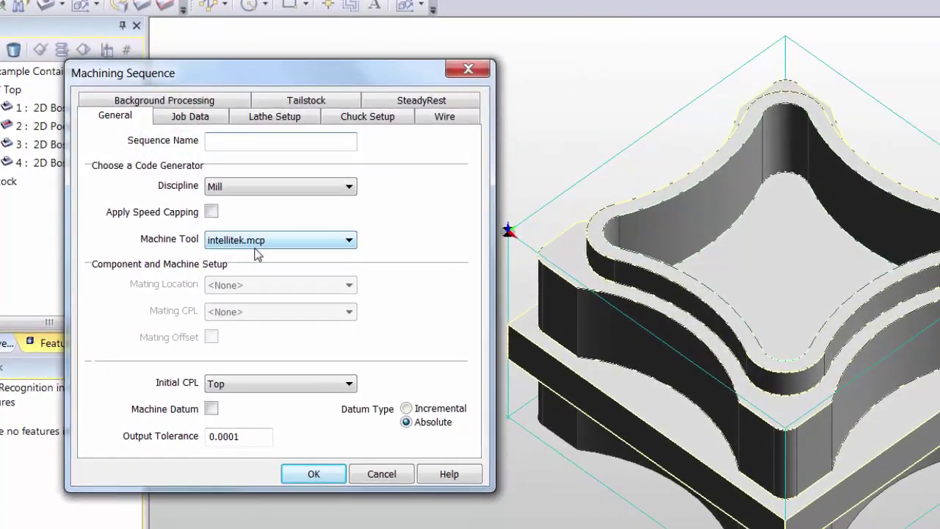
click(255, 244)
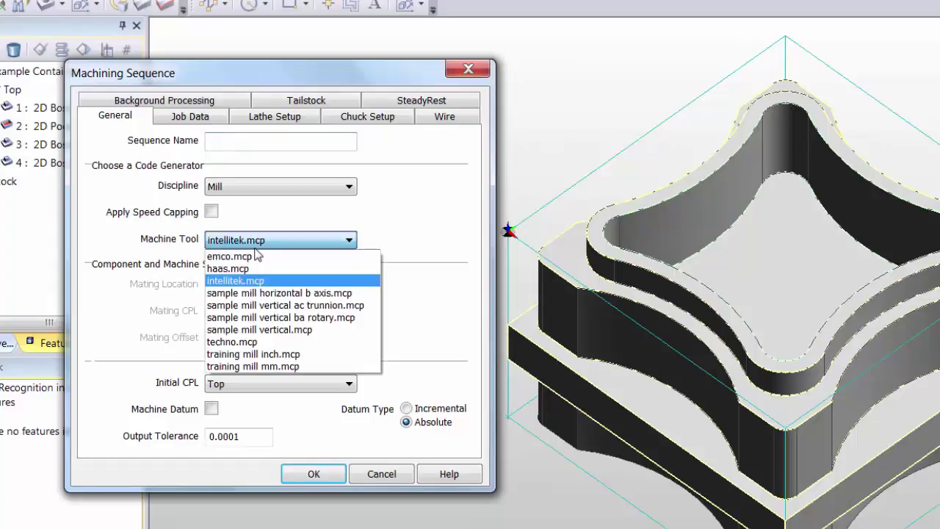
click(255, 281)
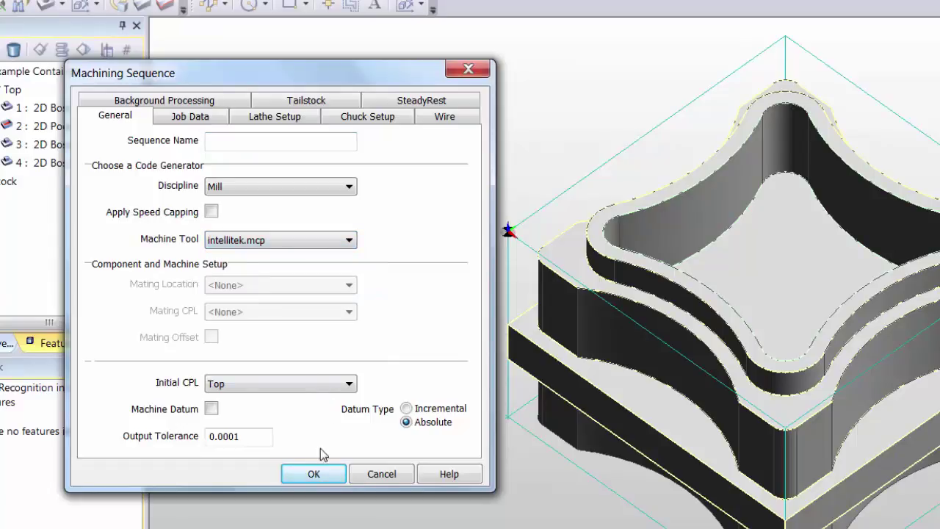
click(313, 473)
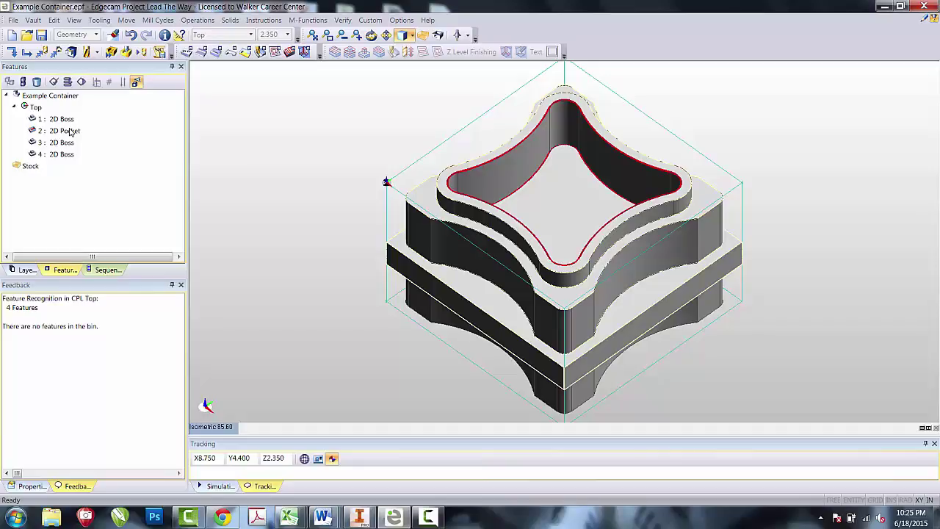
Start a roughing operation on the 2D pocket without boundary entities, using Climb milling, 50% stepover, zero offsets and 0.001 tolerance.
click(66, 135)
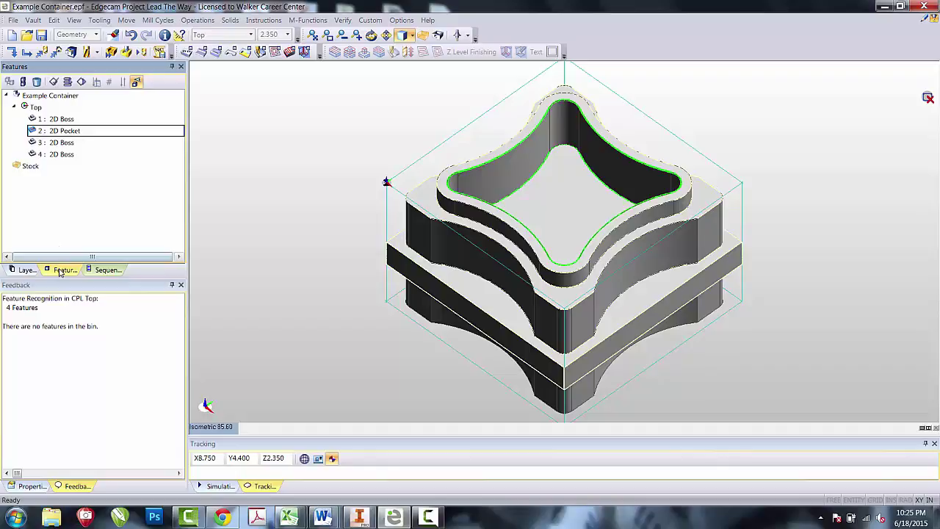
right_click(56, 134)
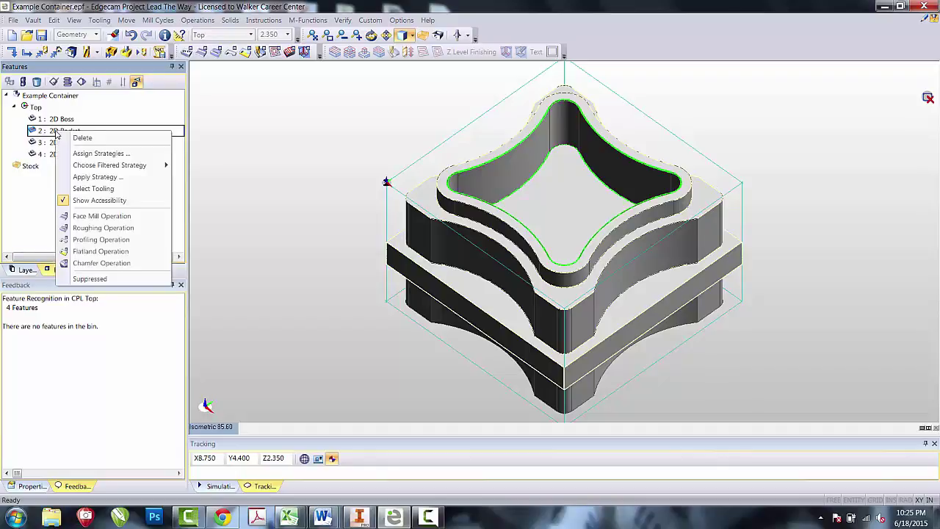
click(99, 228)
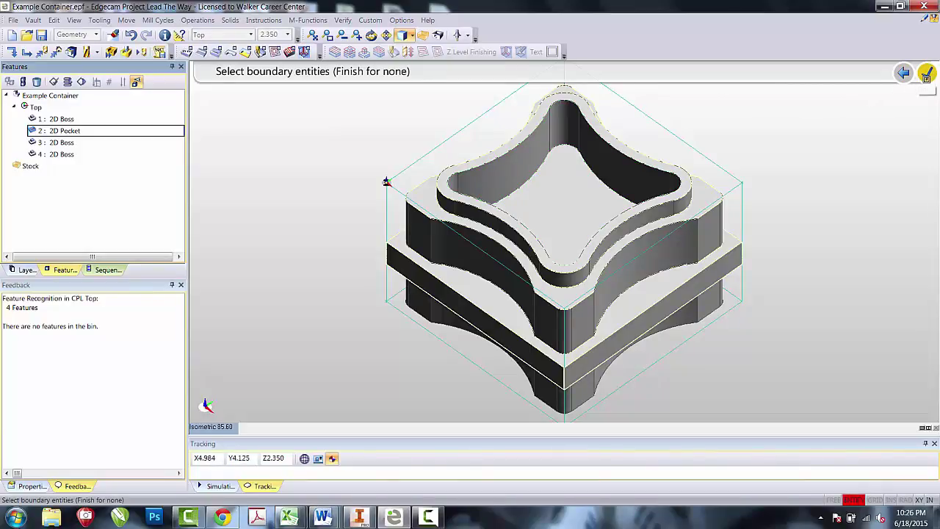
click(926, 73)
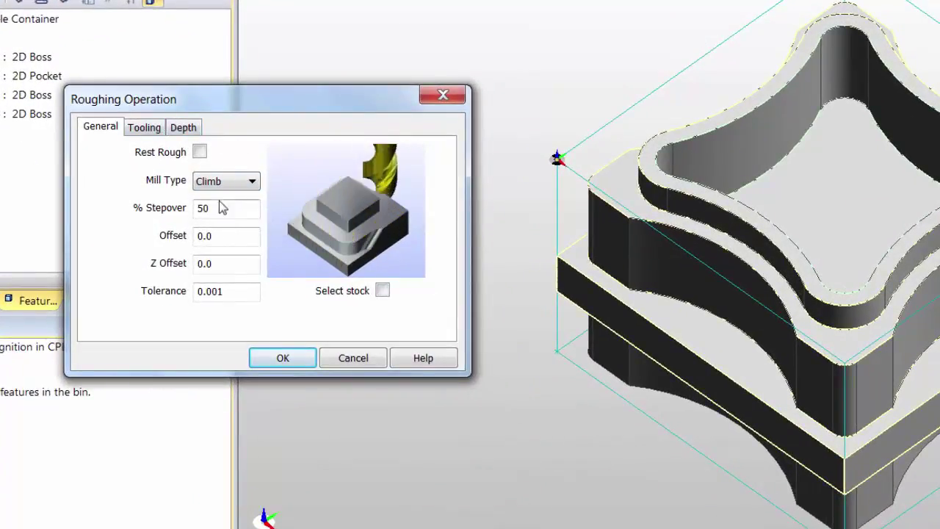
mouse_move(235, 295)
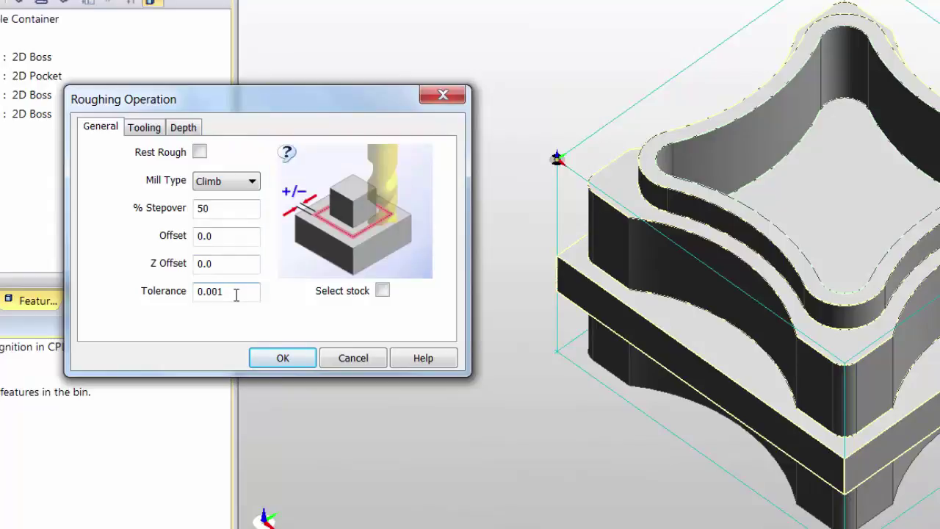
mouse_move(225, 187)
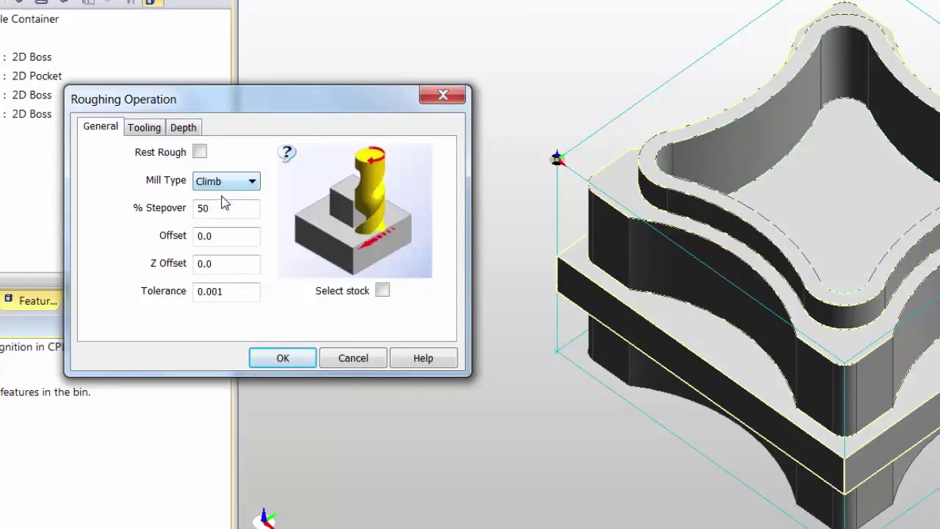
mouse_move(221, 208)
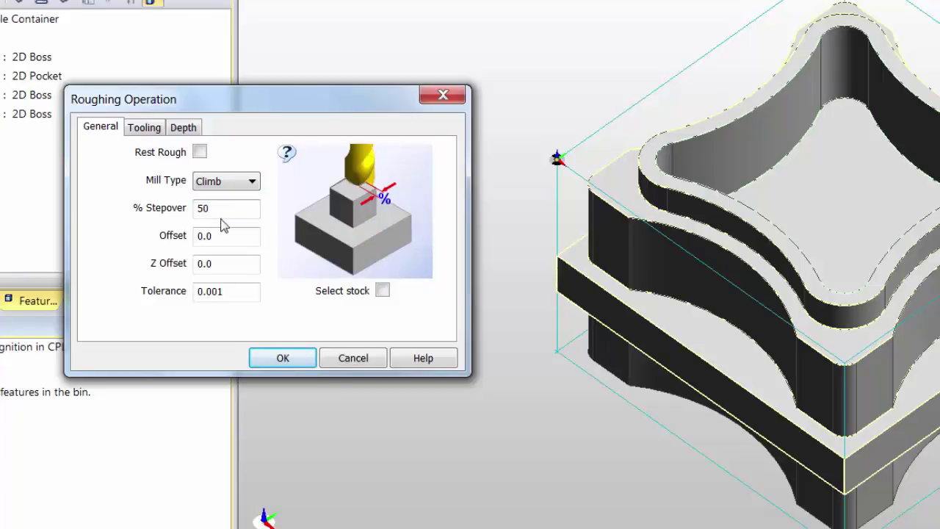
mouse_move(225, 235)
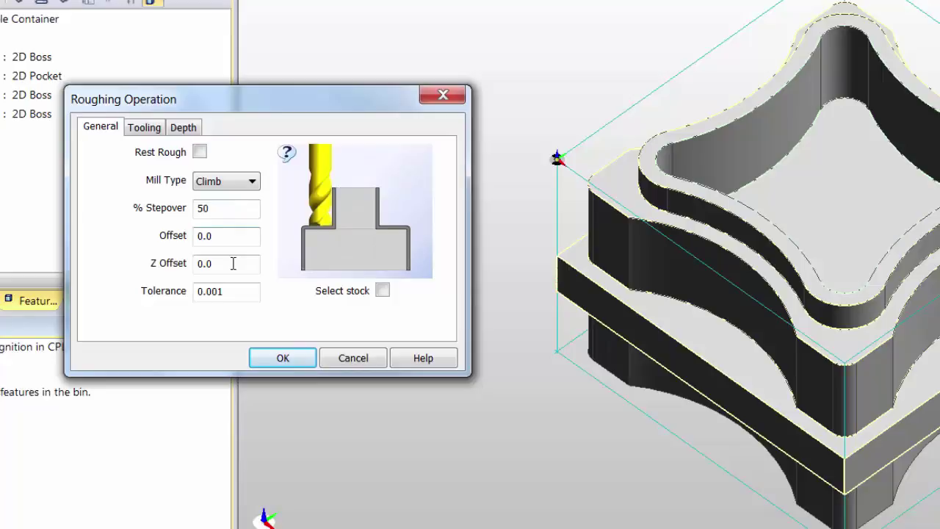
mouse_move(232, 264)
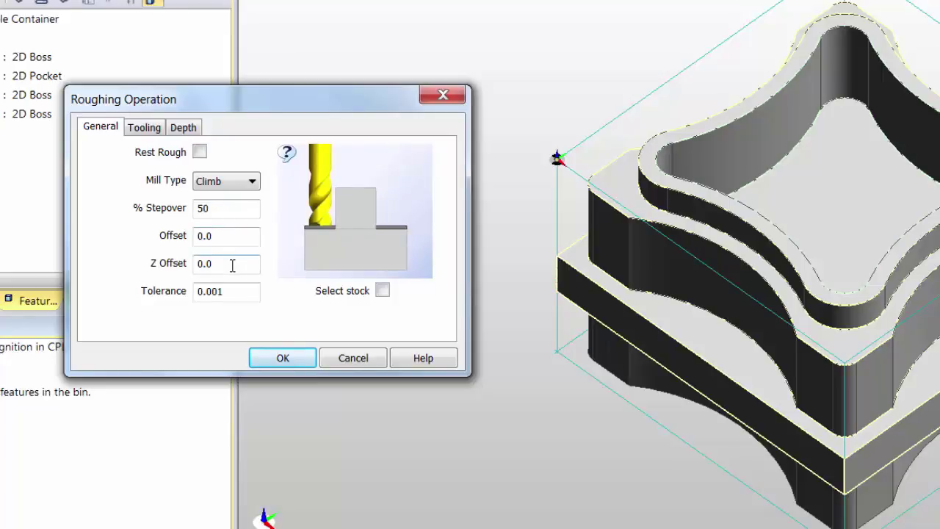
Choose the CIM T05 3/8 End Mill for the roughing operation, with feedrate 18, plunge feedrate 9 and speed 3000.
click(143, 127)
click(391, 294)
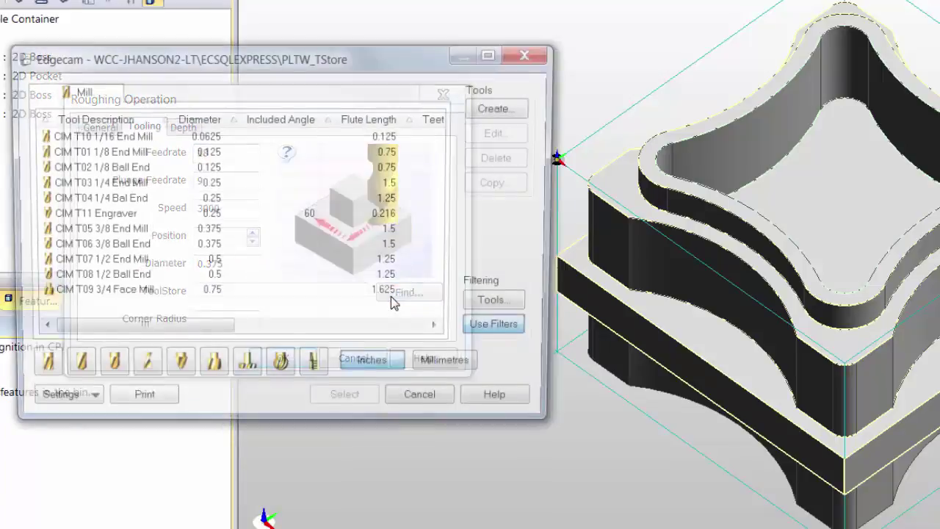
click(37, 370)
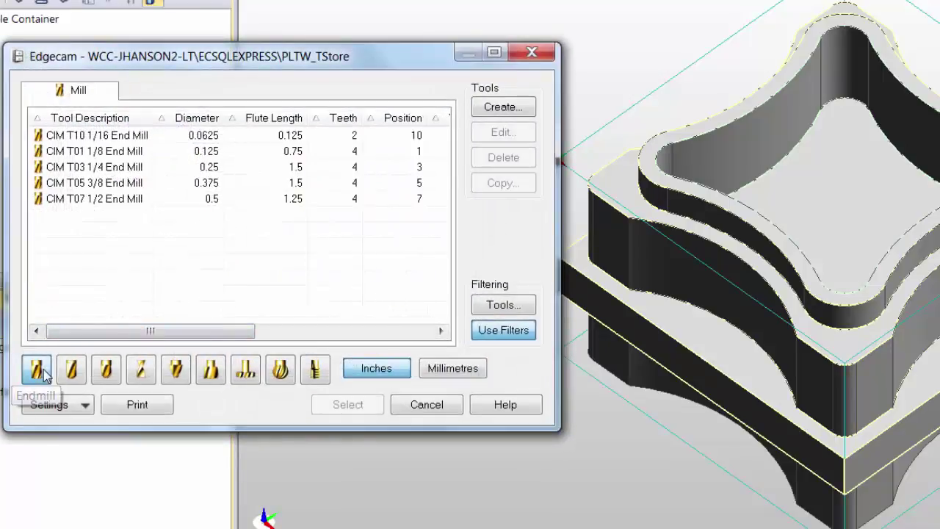
click(108, 185)
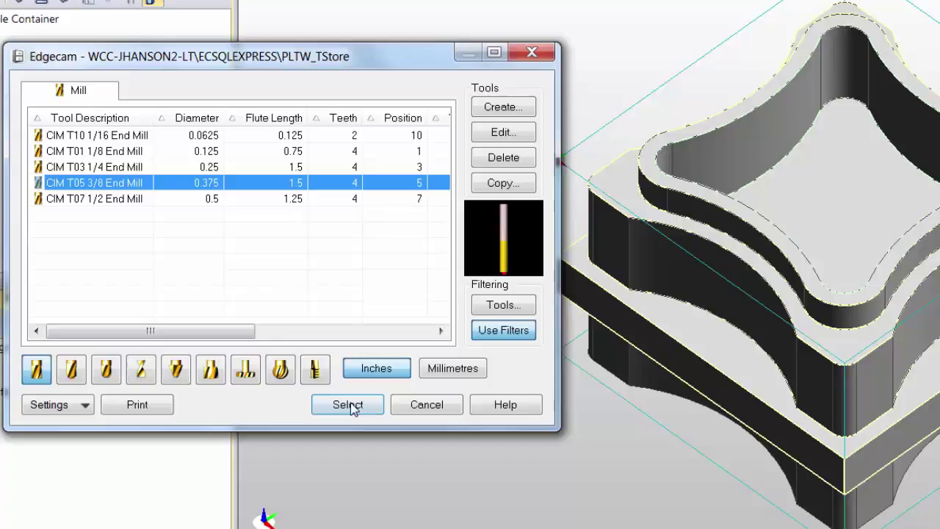
click(350, 406)
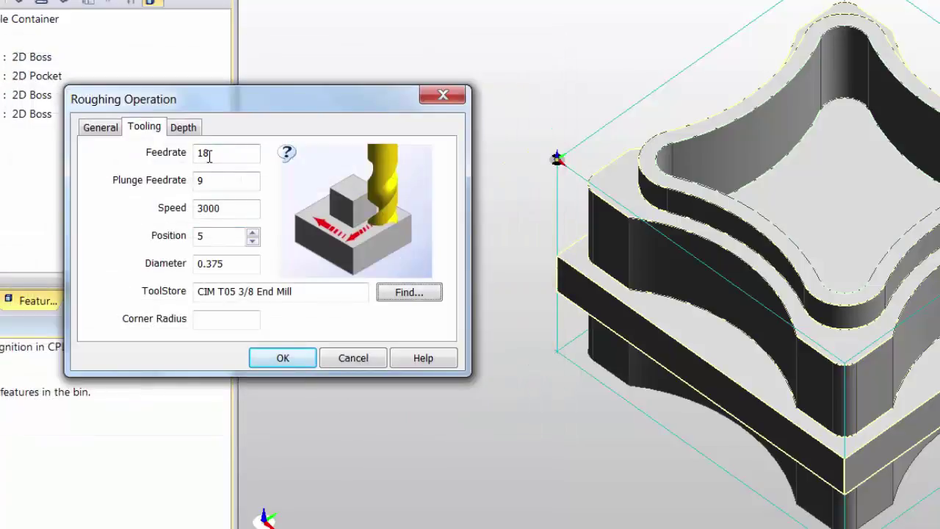
click(212, 178)
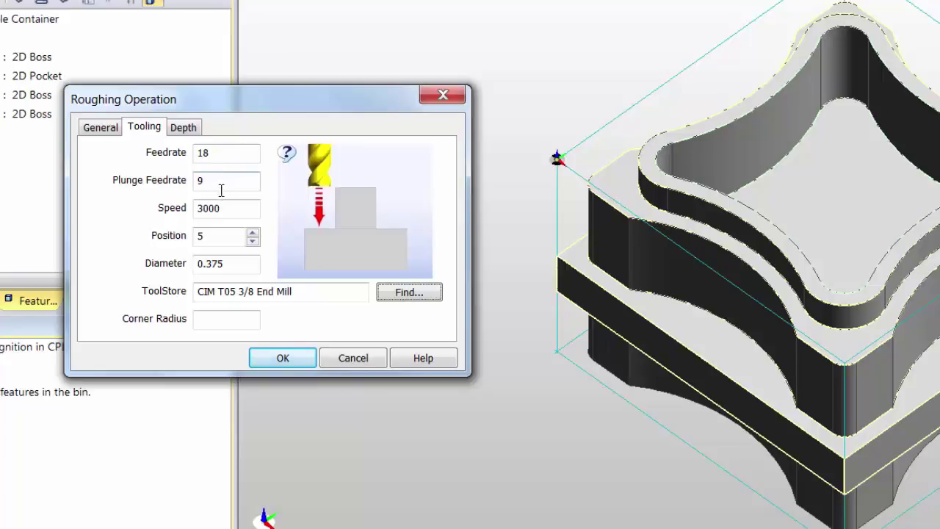
click(232, 210)
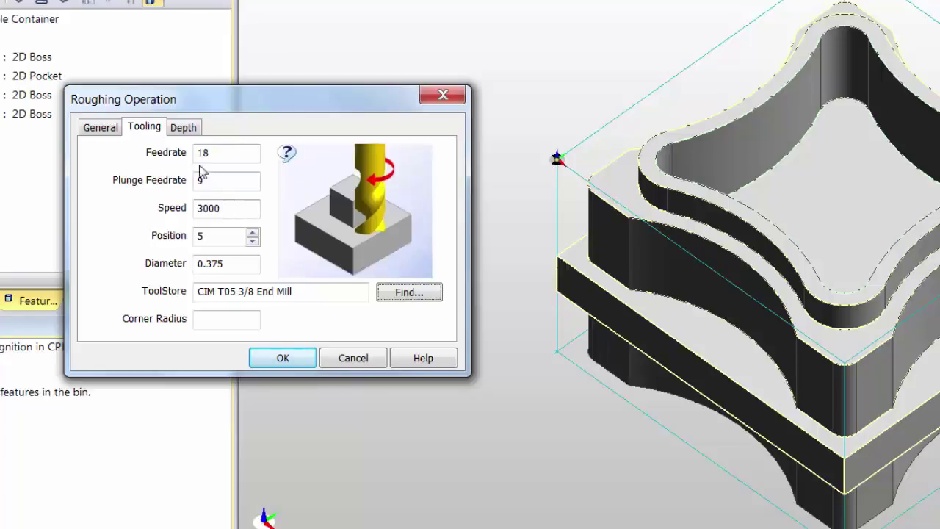
Generate the pocket roughing toolpath with clearance 0.25, level 0.0, depth 0.0 and a cut increment of 0.1875.
click(186, 130)
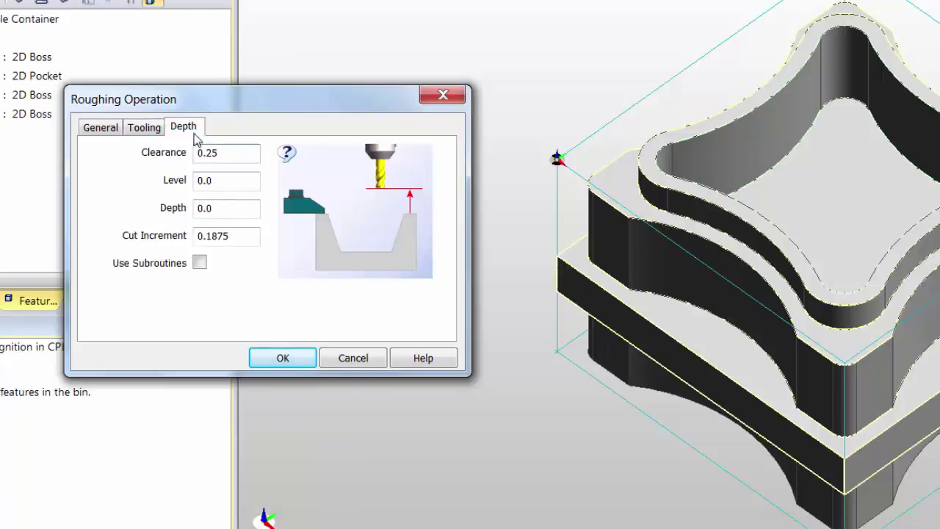
click(225, 152)
click(225, 180)
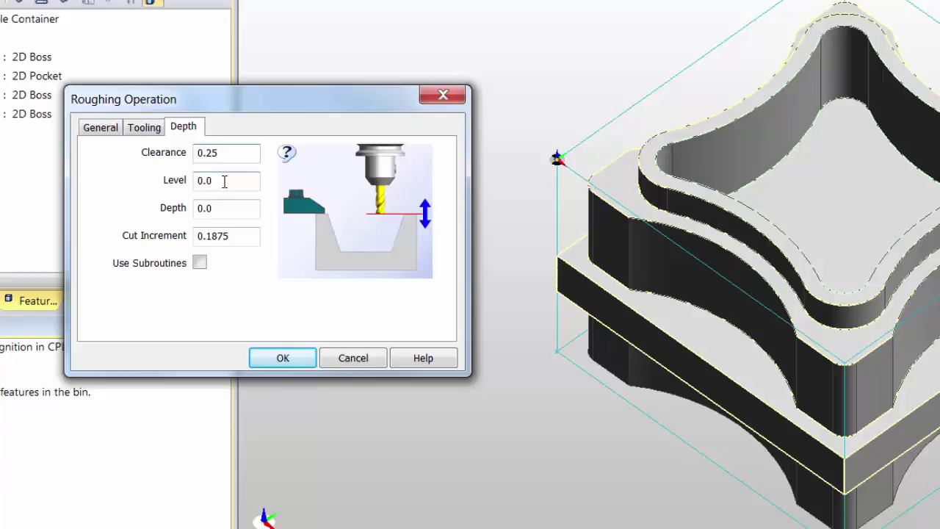
mouse_move(224, 205)
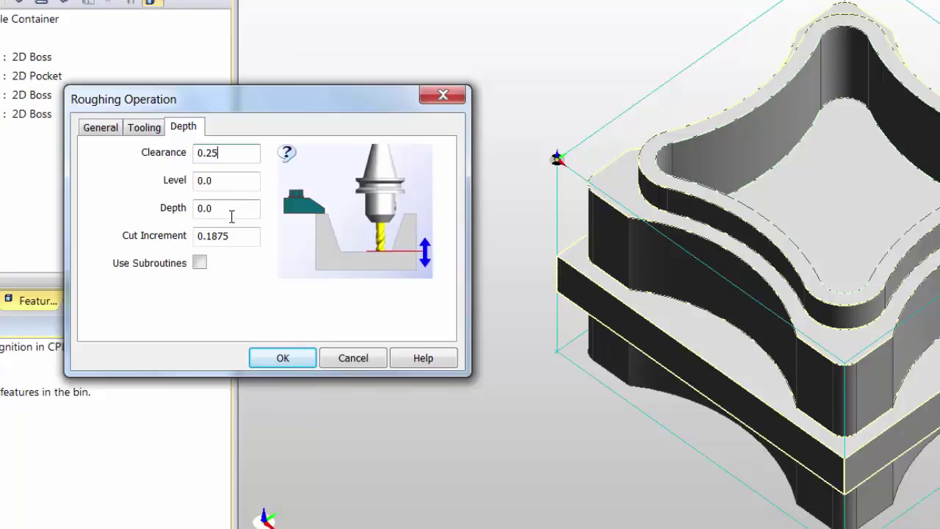
mouse_move(234, 235)
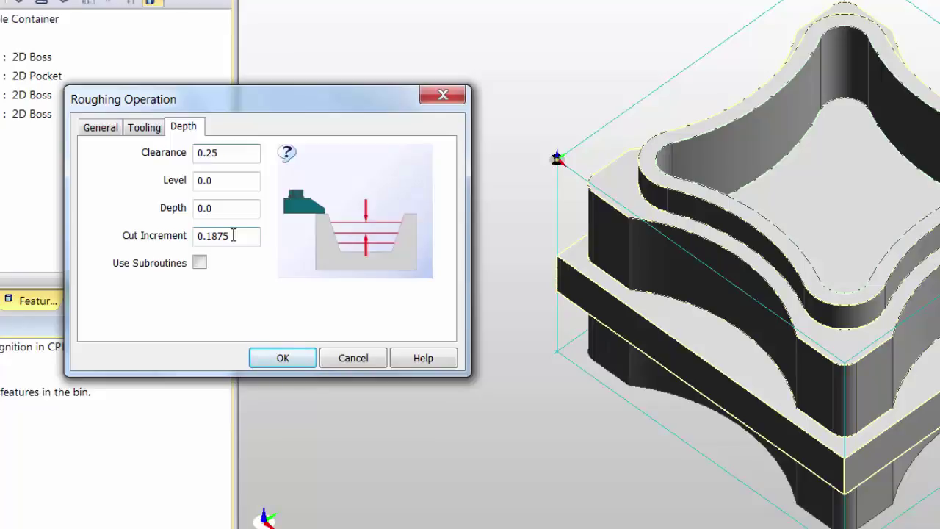
click(299, 361)
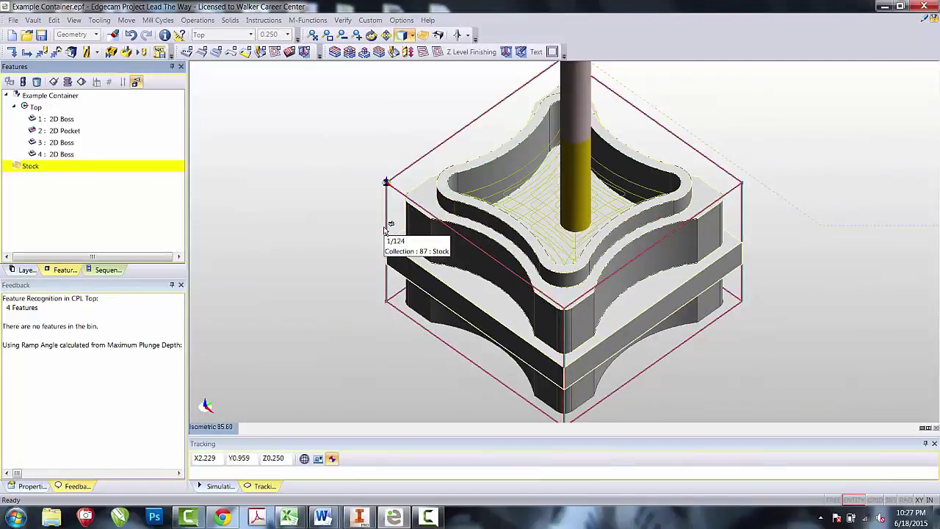
key(Escape)
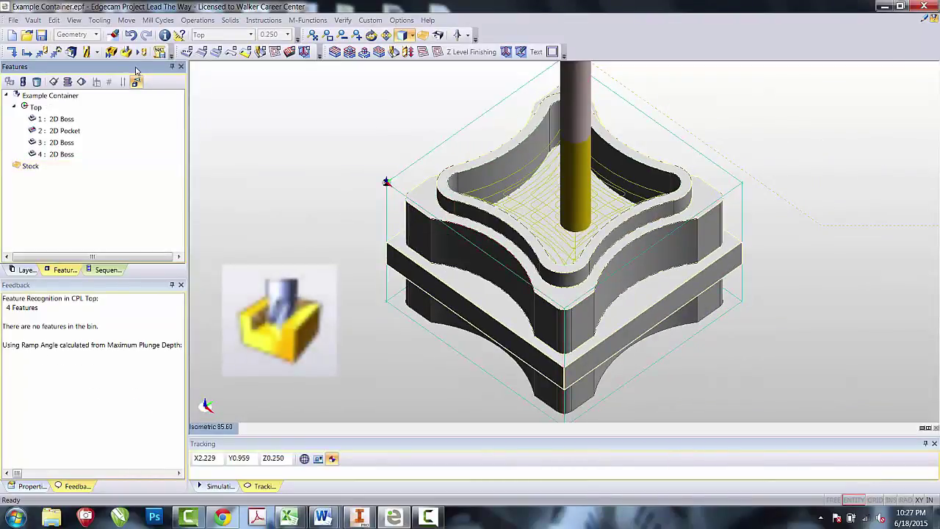
Simulate the pocket roughing on the stock at an increased playback speed, then close the simulator.
click(128, 55)
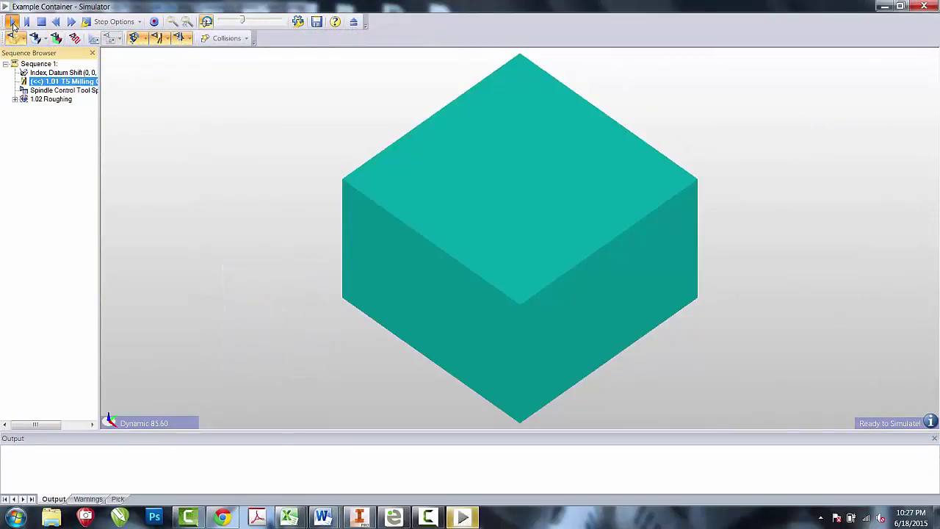
click(12, 22)
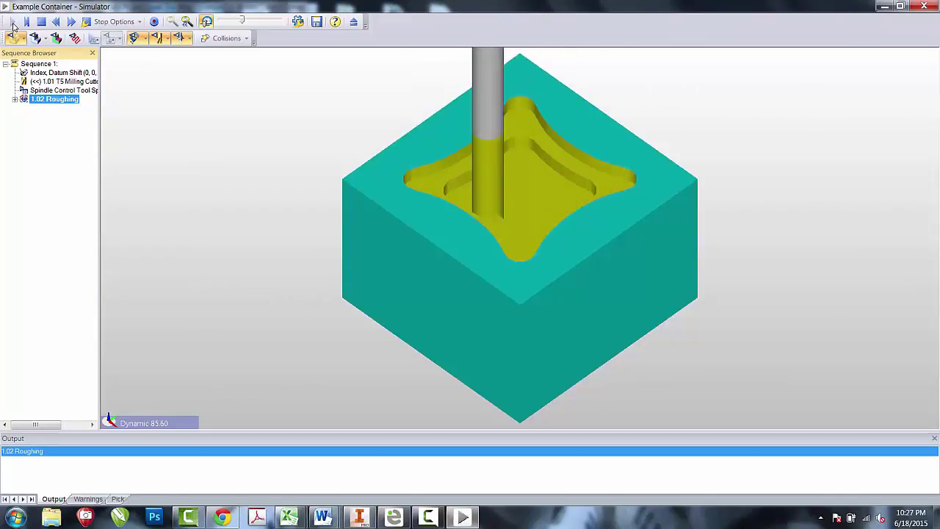
click(206, 21)
drag(242, 20, 268, 21)
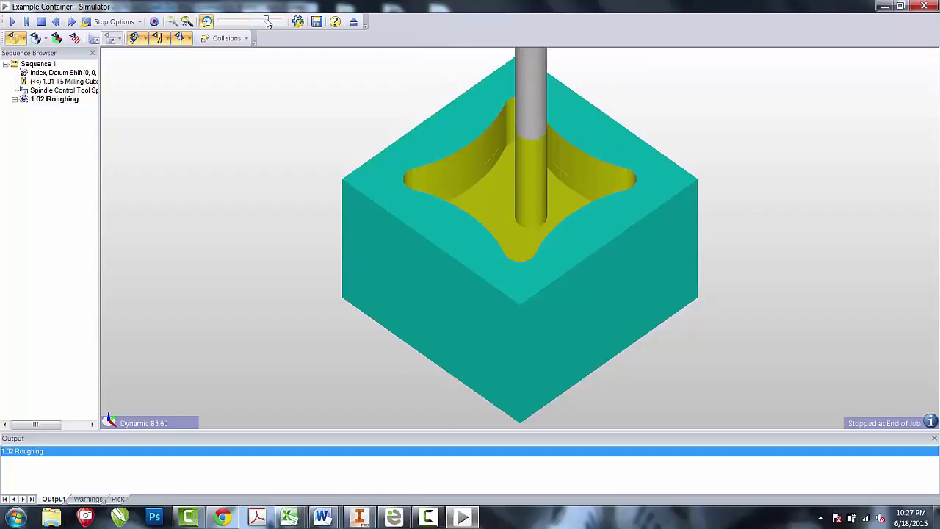
click(924, 5)
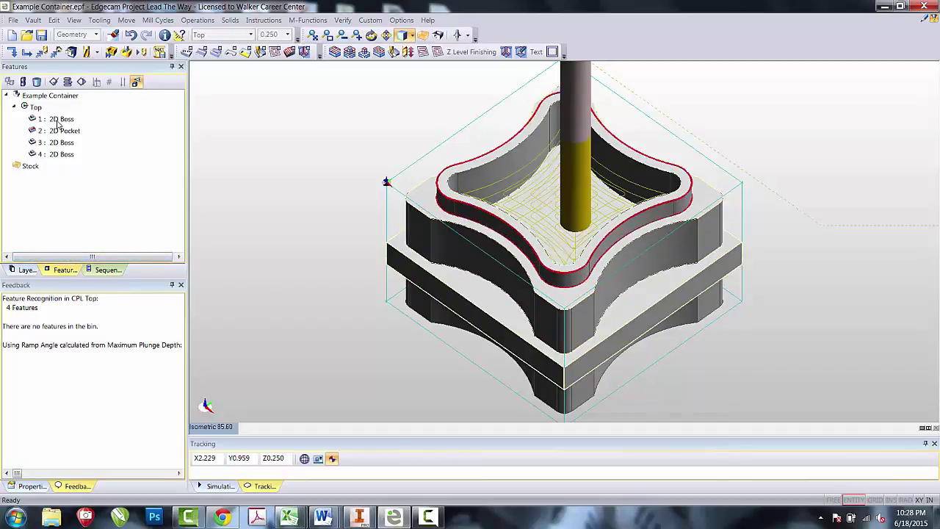
Start a profiling operation on the first 2D Boss without boundary entities, using Optimised milling, 0.002 tolerance and blank offsets.
click(58, 122)
right_click(58, 122)
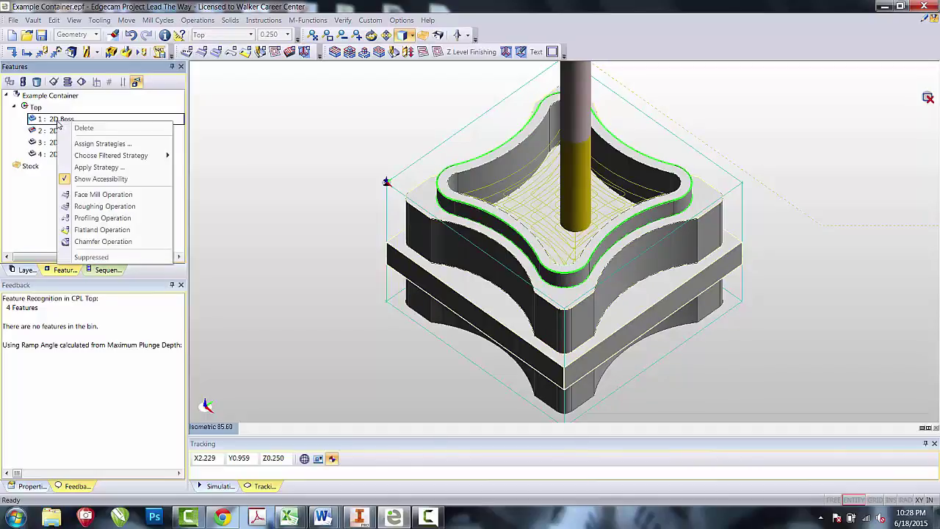
click(94, 221)
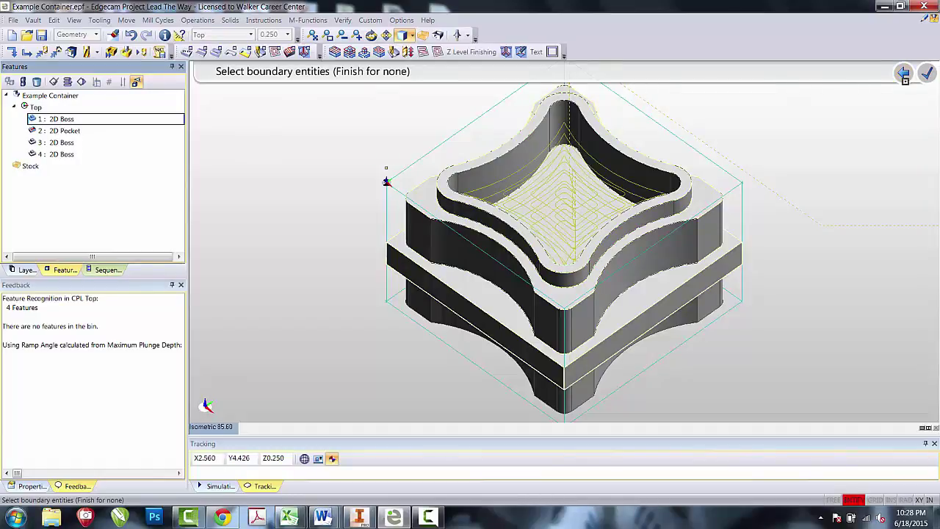
click(927, 72)
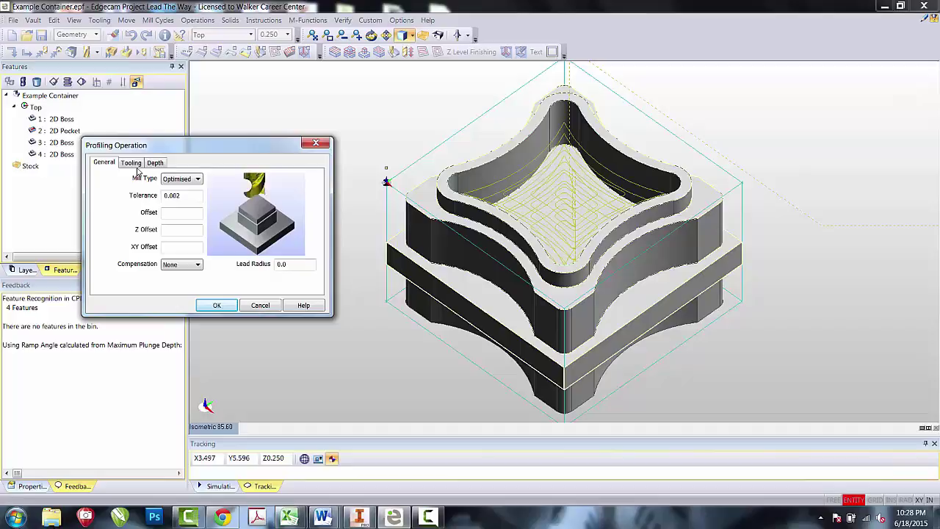
mouse_move(169, 211)
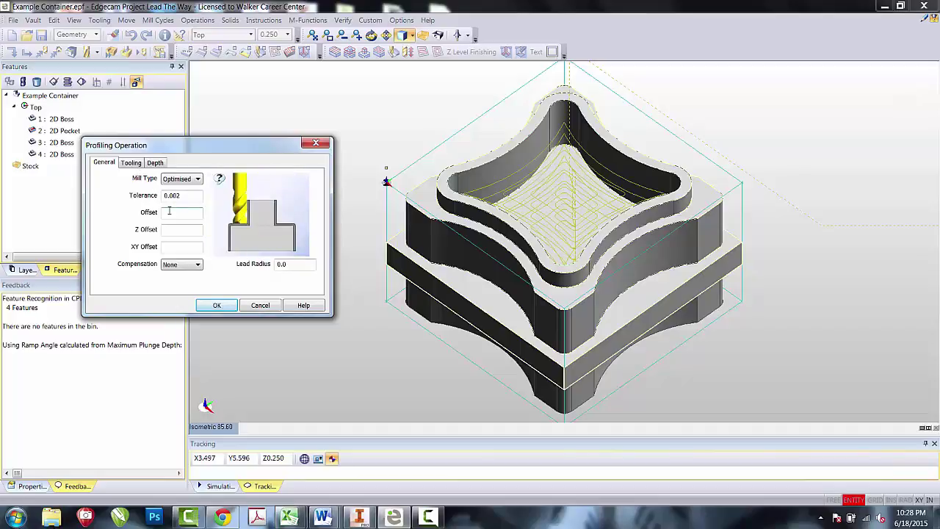
mouse_move(179, 236)
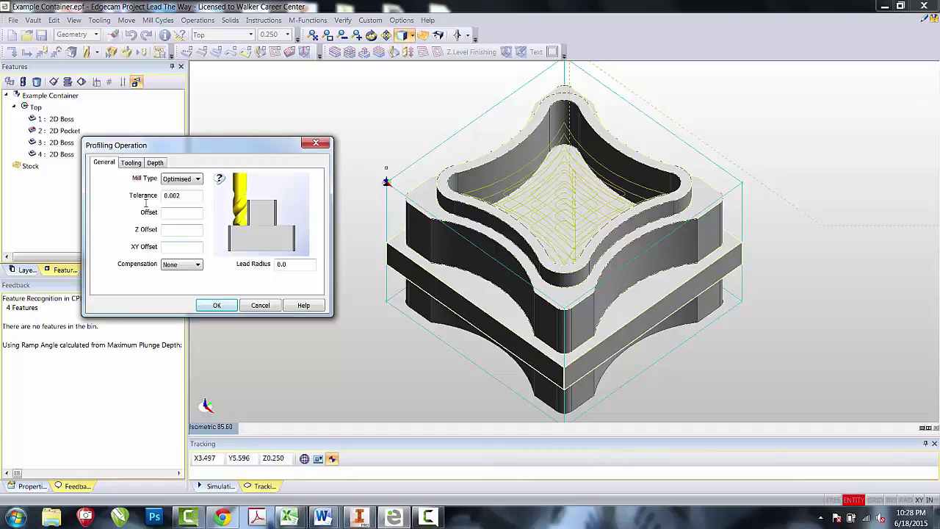
Generate the first boss's profiling toolpath with the current tool, feedrate 18, plunge feed 9, speed 3000, clearance 0.25 and cut increment 0.1875.
click(130, 165)
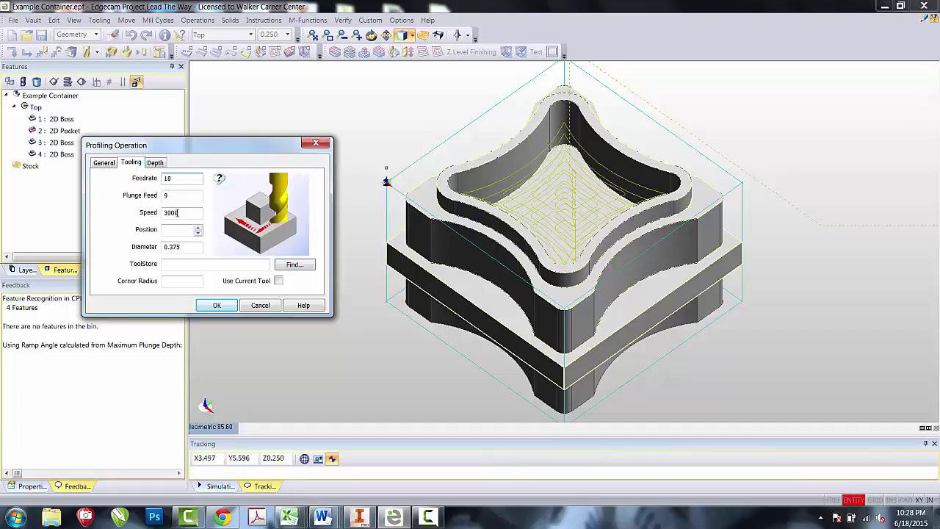
mouse_move(281, 283)
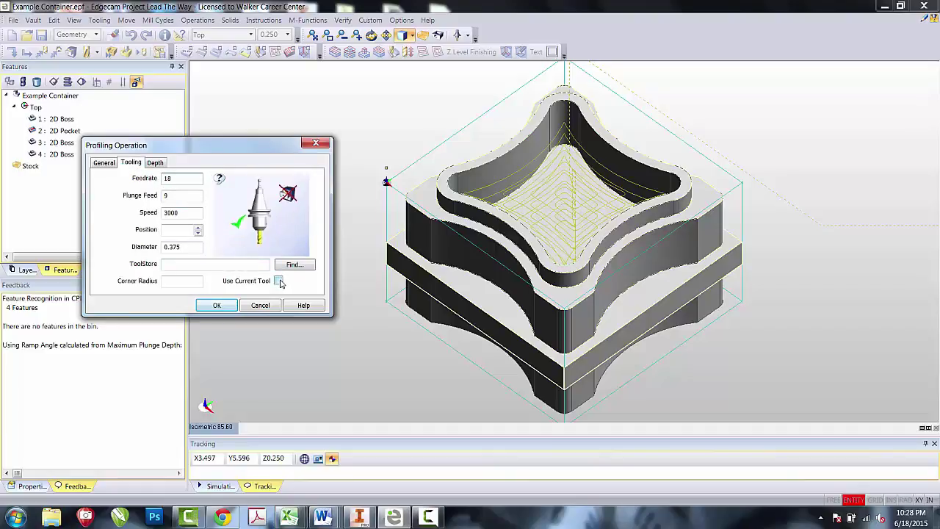
click(279, 281)
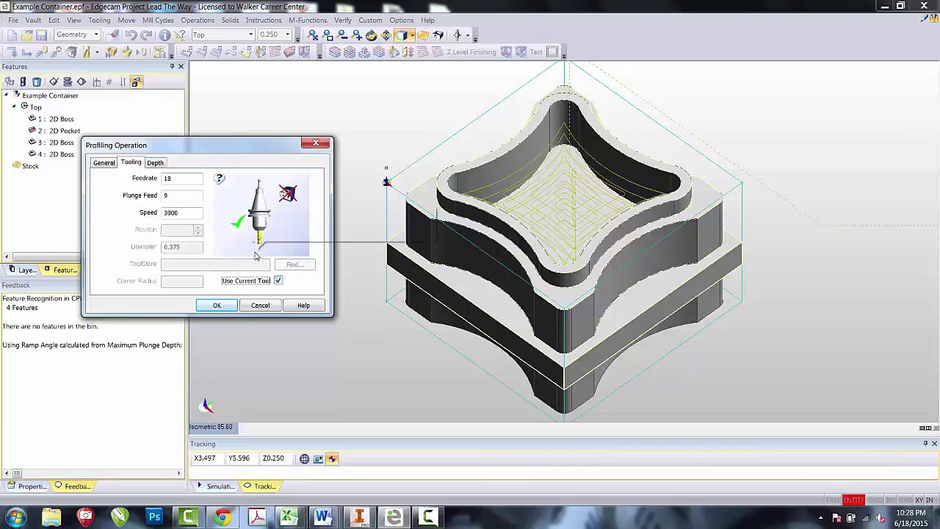
click(157, 165)
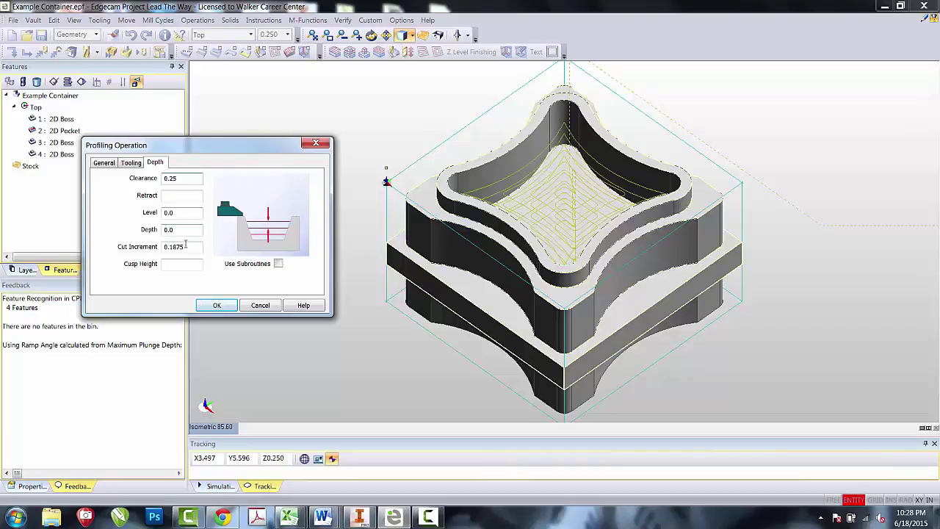
click(217, 305)
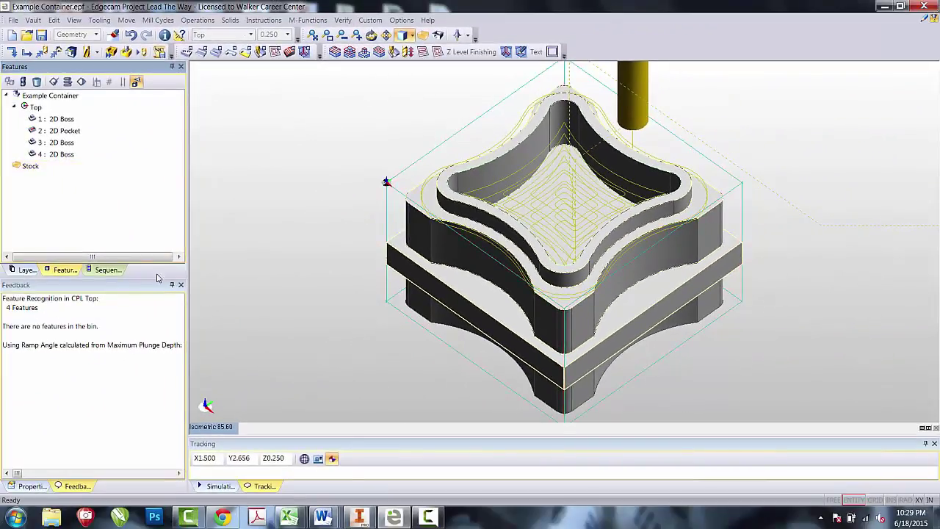
Edit the existing profiling operation in the sequence to use an XY offset of 0.1875, keeping its geometry selection.
click(110, 270)
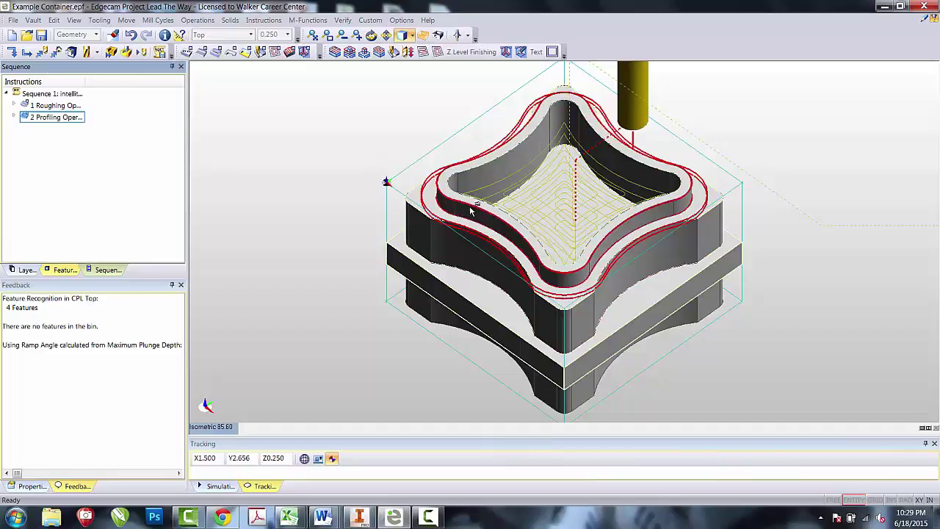
double_click(64, 122)
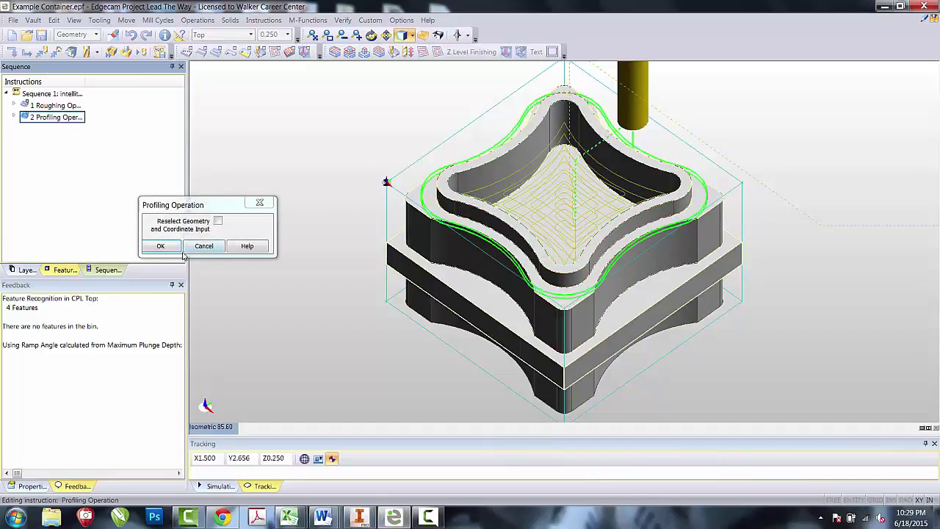
click(169, 248)
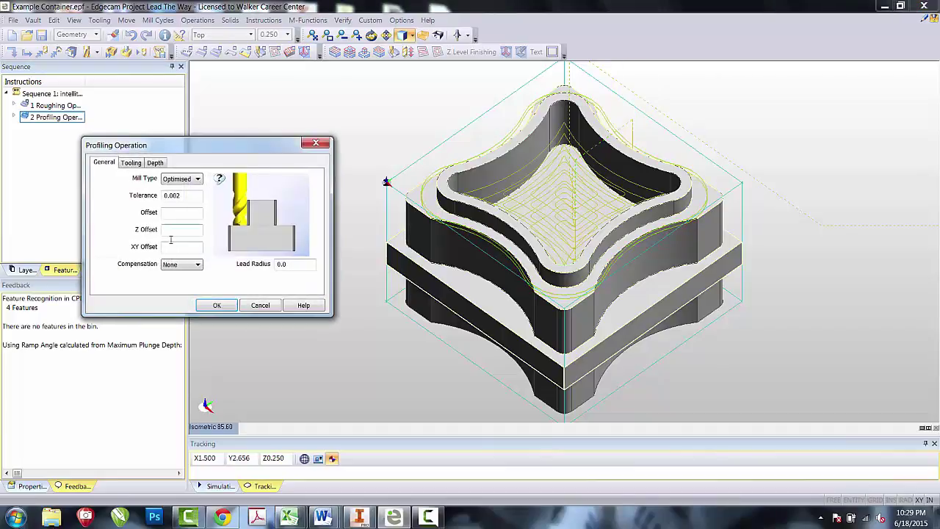
click(170, 247)
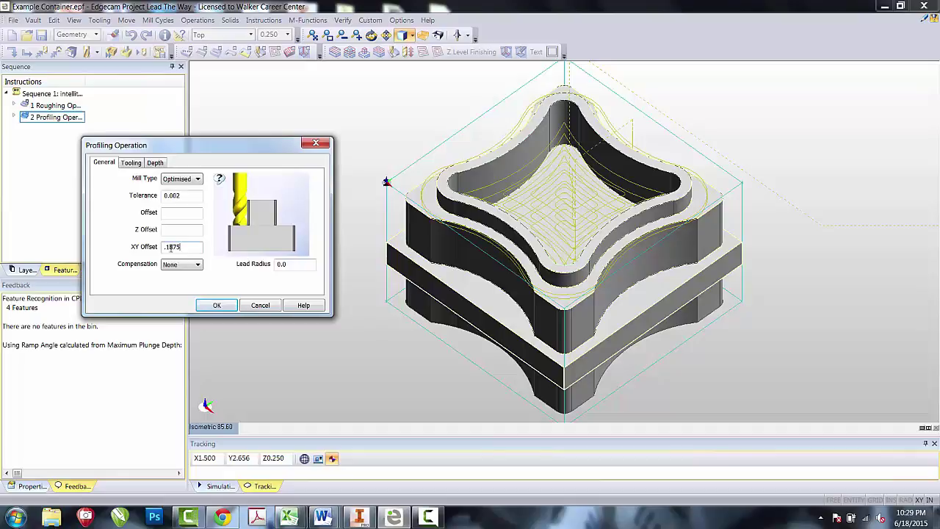
click(217, 306)
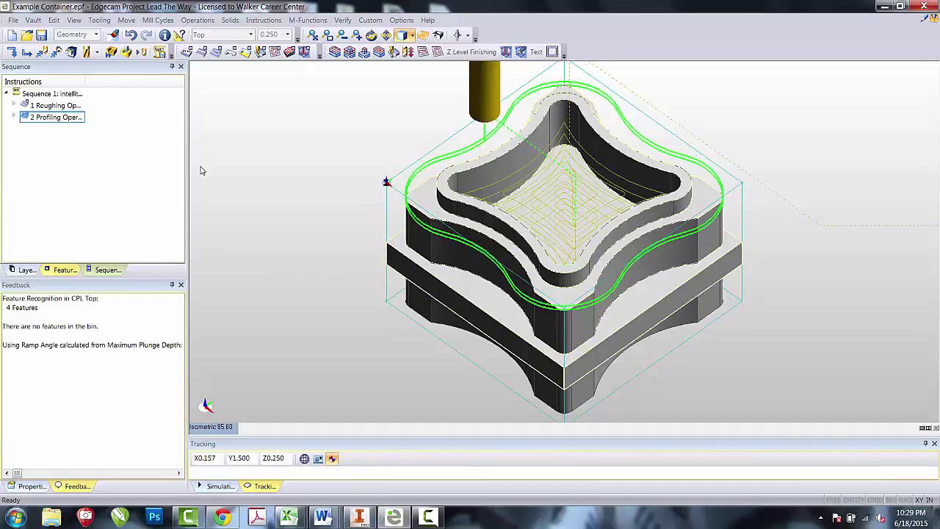
Start a second profiling operation on the first 2D Boss without boundary entities and clear its XY offset.
click(64, 273)
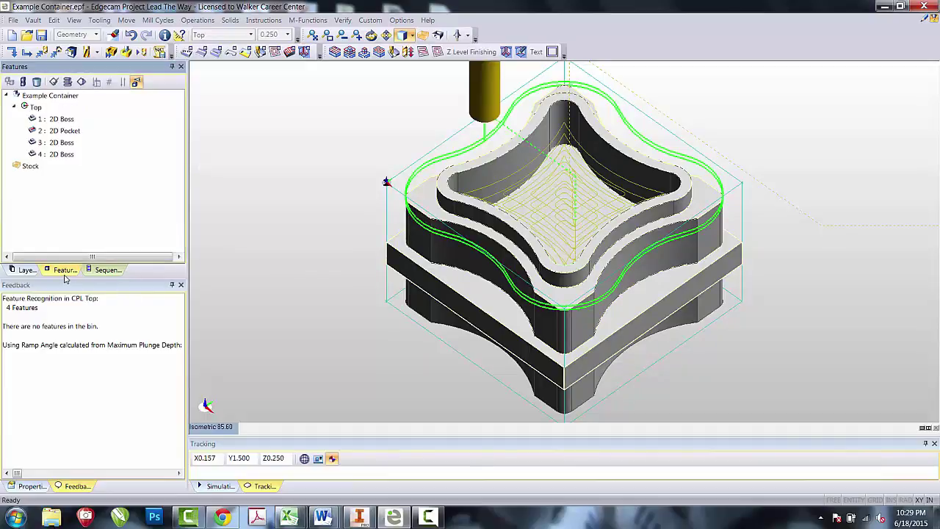
right_click(58, 119)
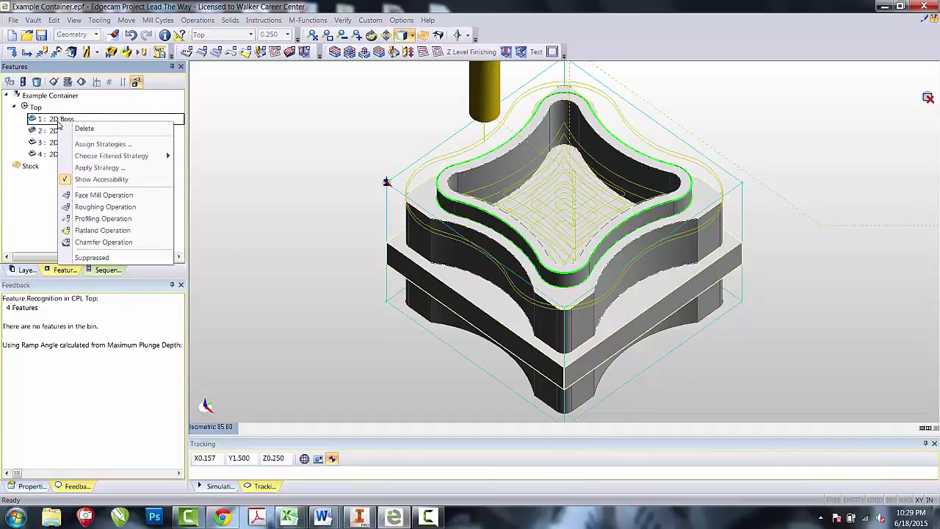
click(85, 218)
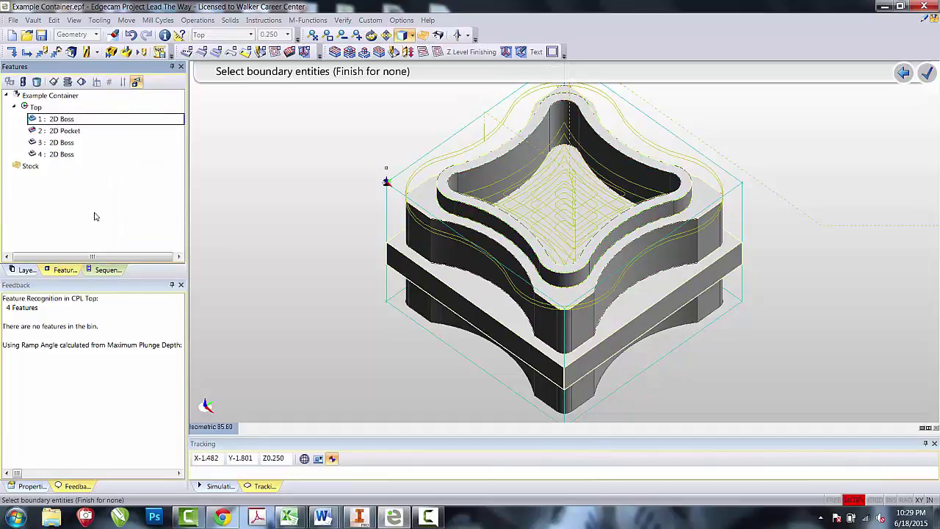
right_click(272, 164)
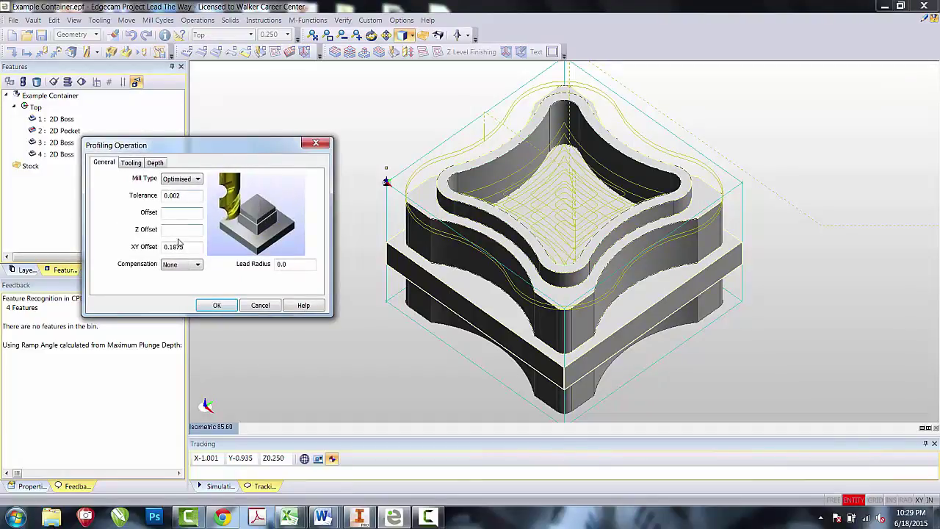
mouse_move(183, 247)
drag(187, 246, 151, 251)
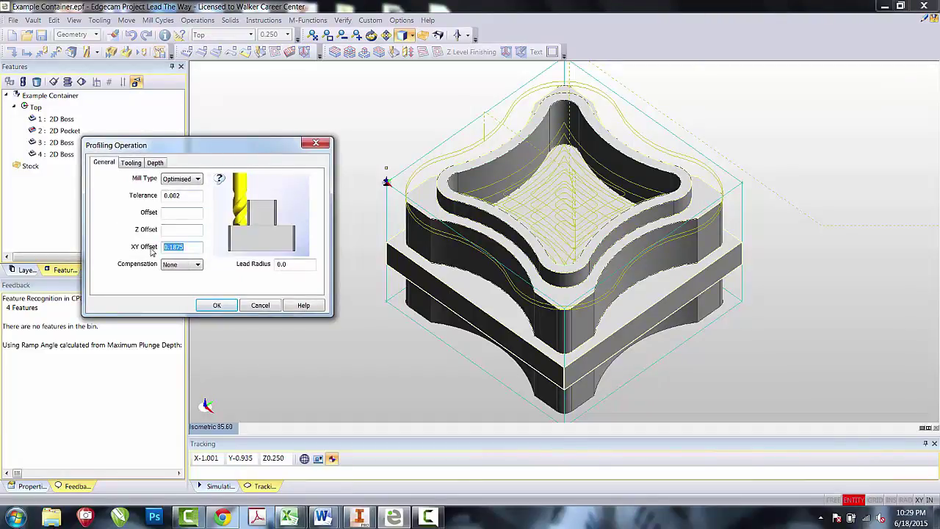
key(BackSpace)
Generate the second profiling pass using the current tool, with level 0.0, depth 0.0 and a cut increment of 0.1875.
click(131, 162)
click(279, 281)
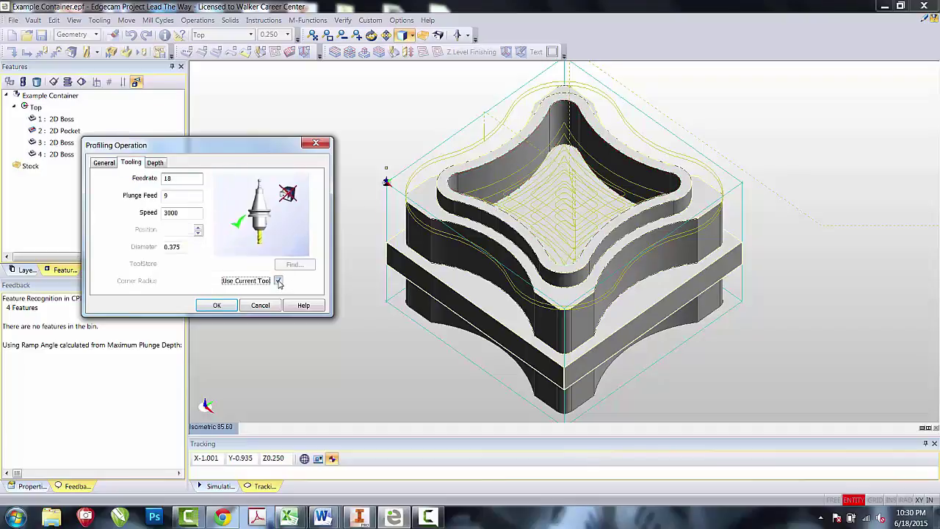
click(157, 165)
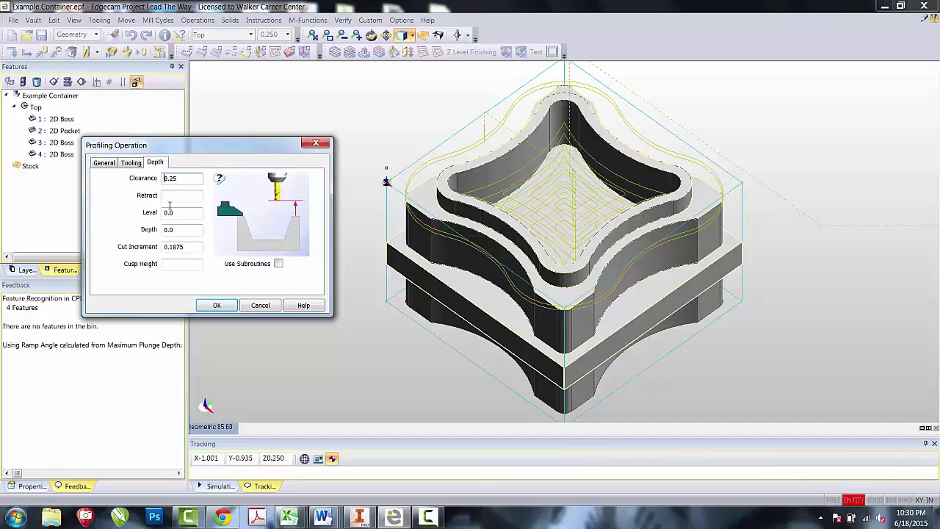
click(212, 303)
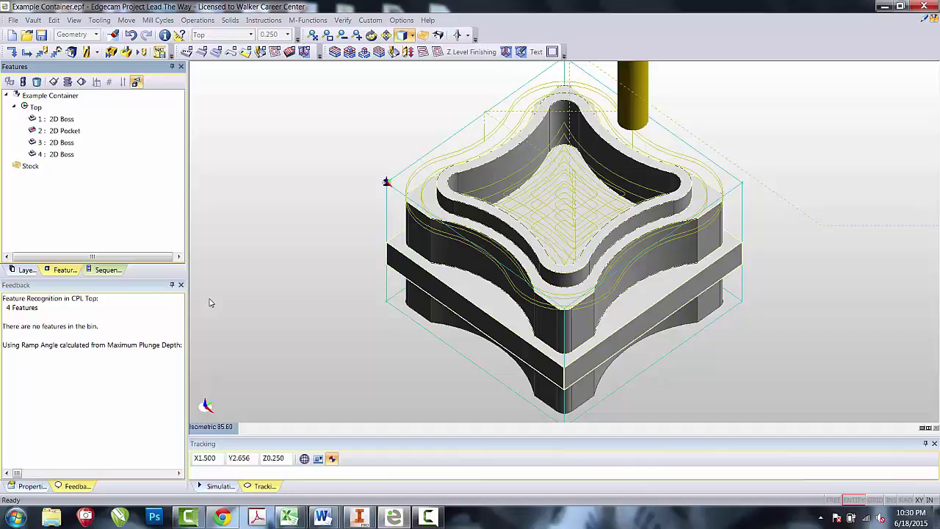
Profile 2D Boss 3 without boundary entities or XY offset, using the current tool, clearance 0.25 and cut increment 0.1875.
click(63, 143)
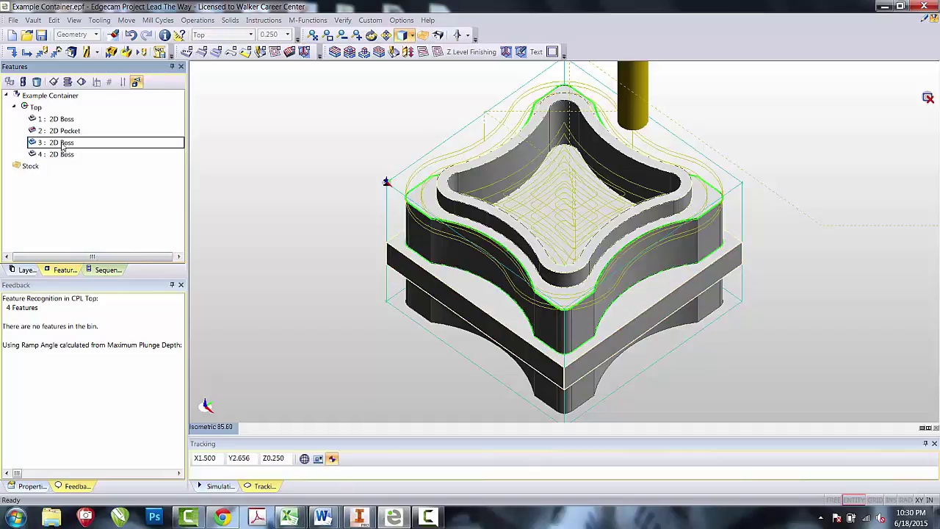
right_click(62, 145)
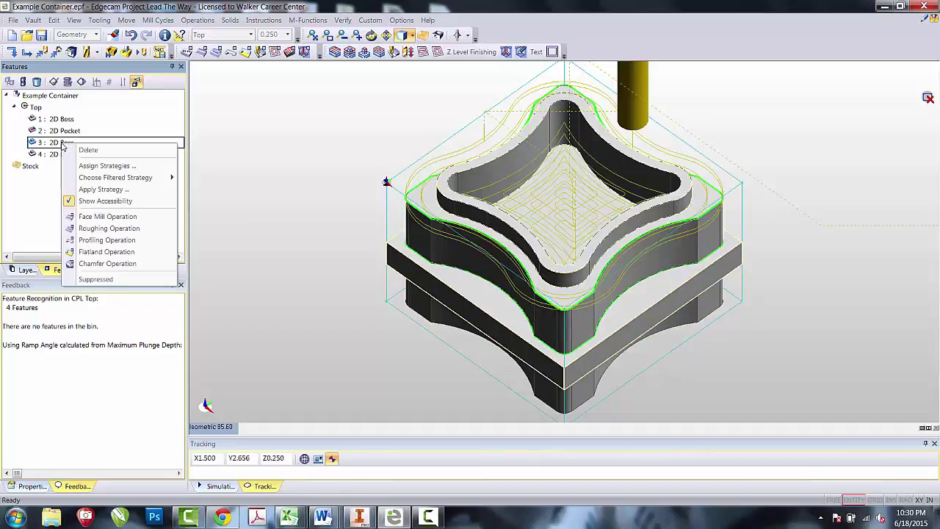
click(92, 240)
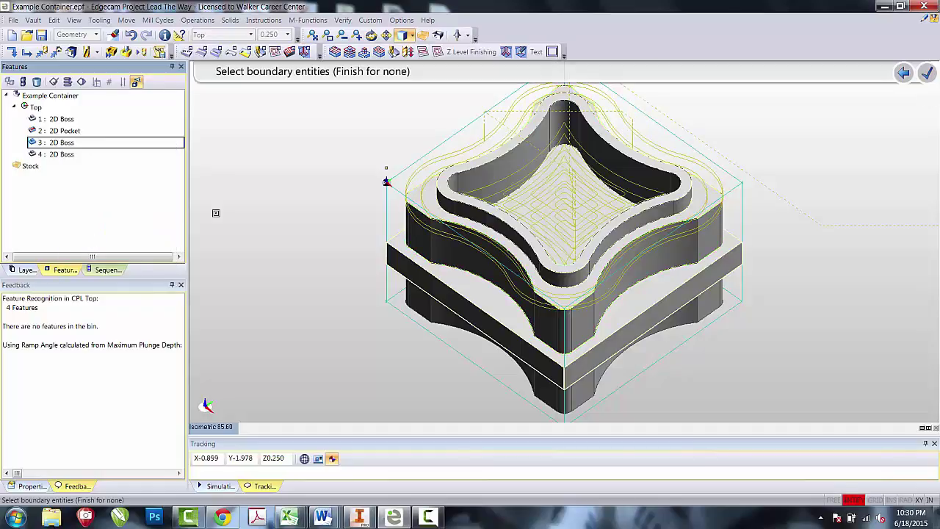
right_click(271, 146)
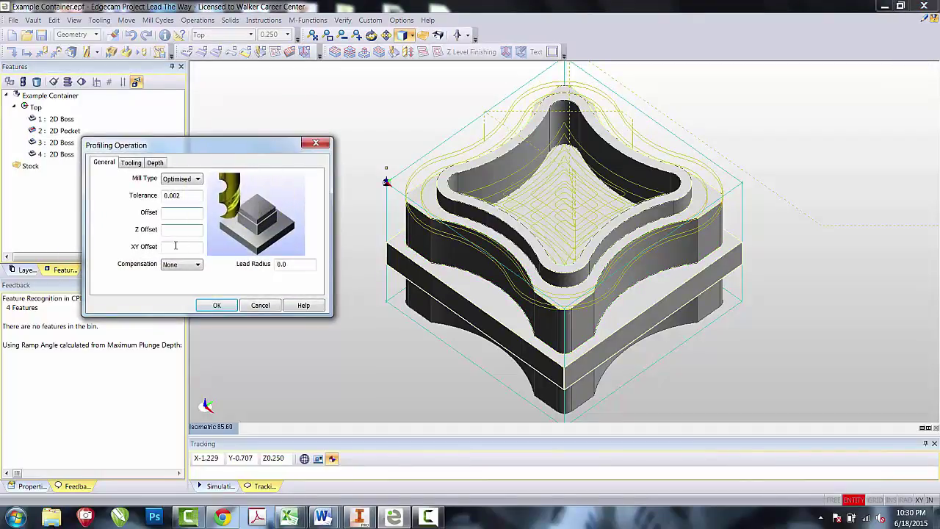
click(133, 165)
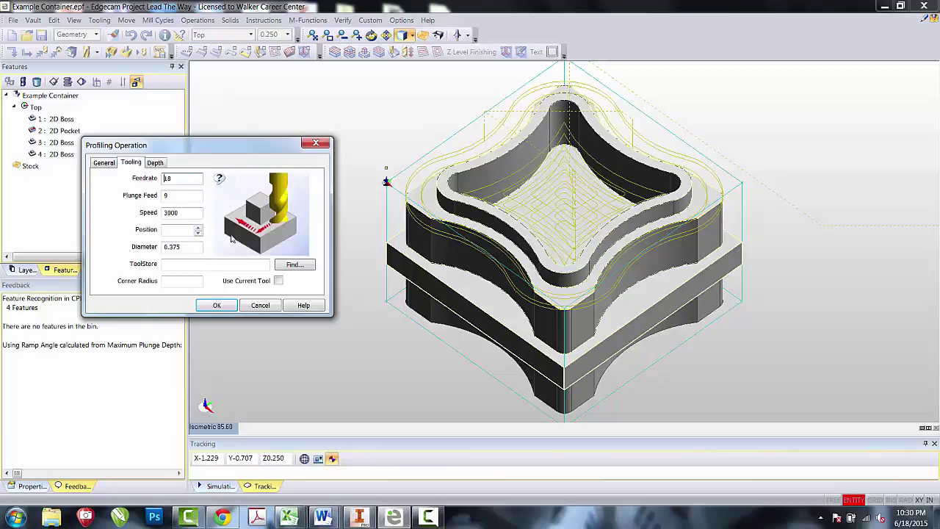
click(278, 280)
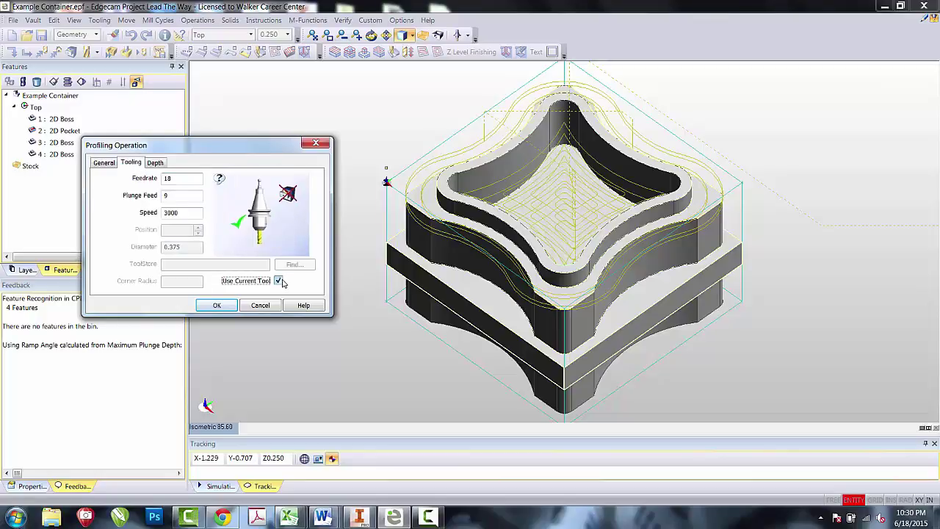
click(152, 163)
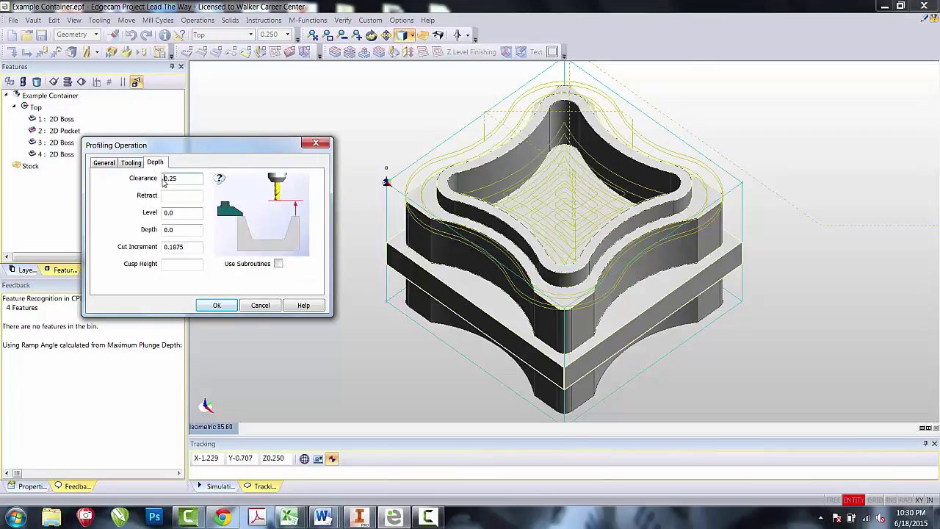
click(213, 307)
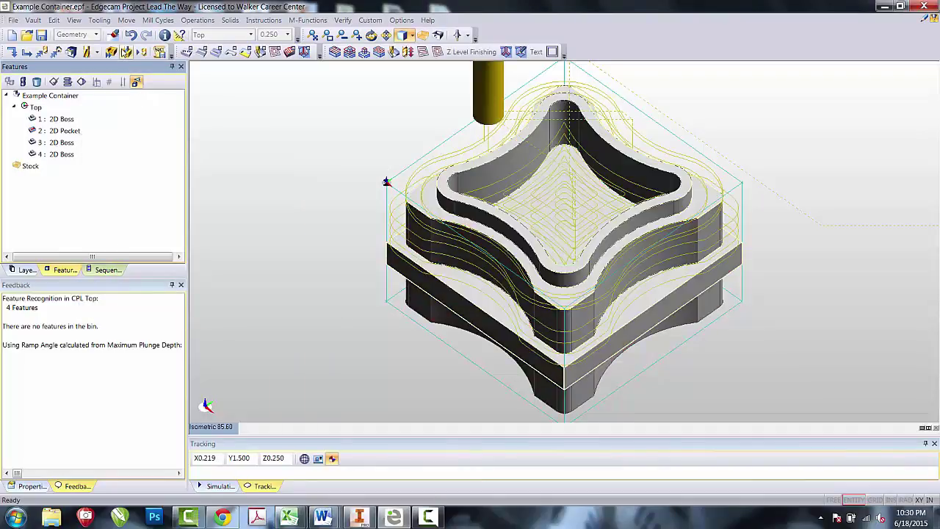
Simulate the complete milling sequence, including a comparison between stock and component, and close the simulator.
click(126, 51)
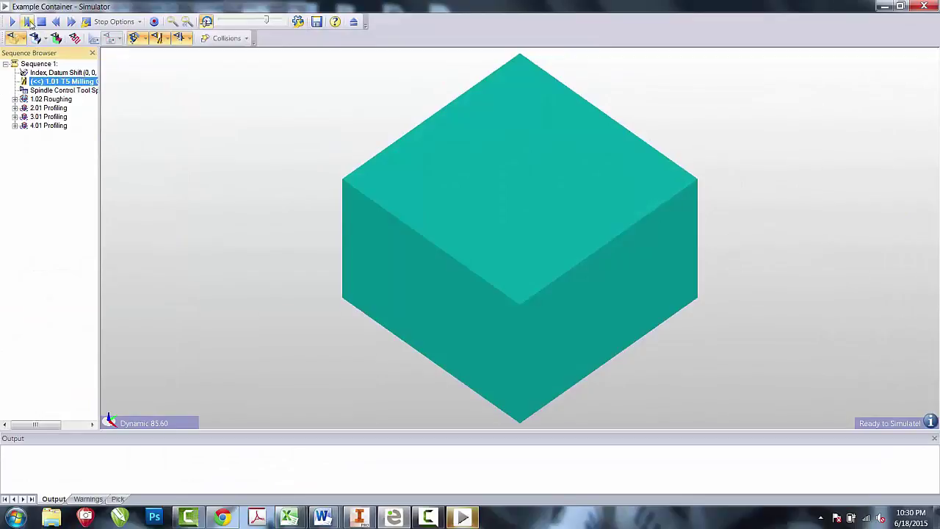
click(11, 22)
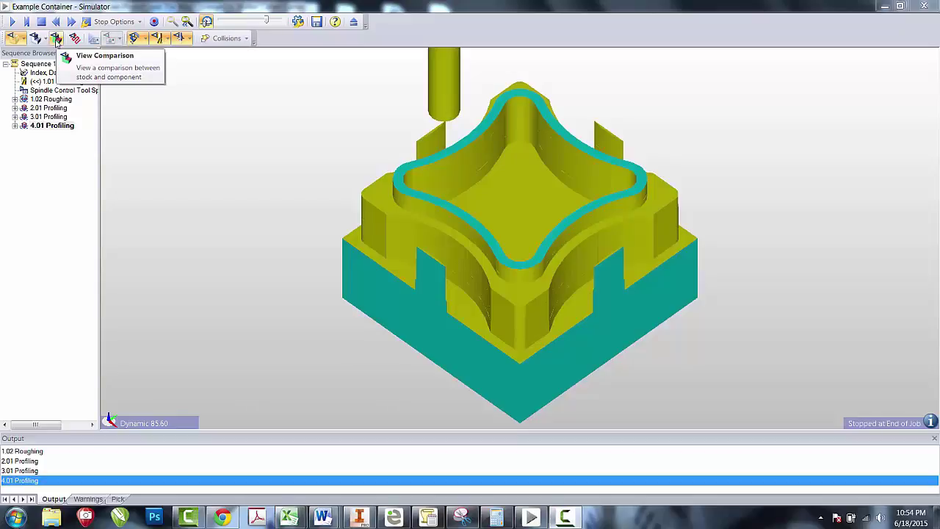
click(57, 40)
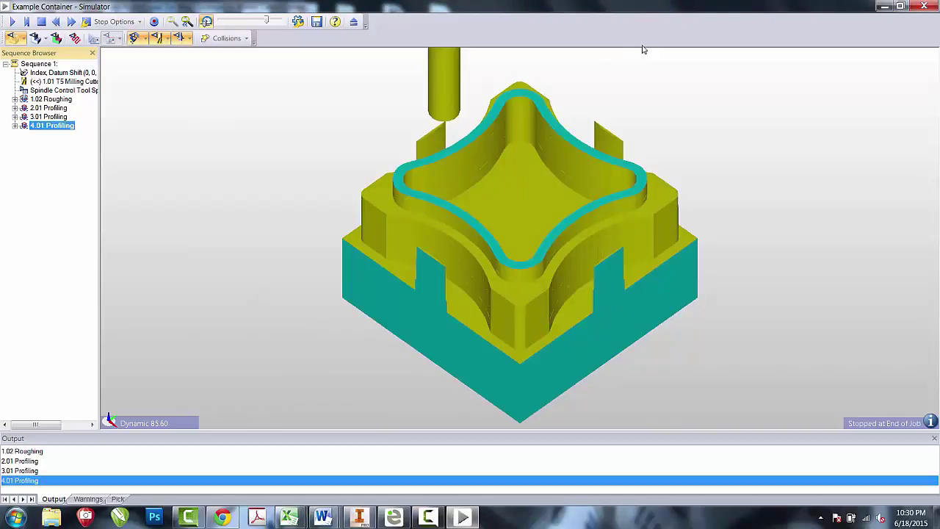
click(924, 6)
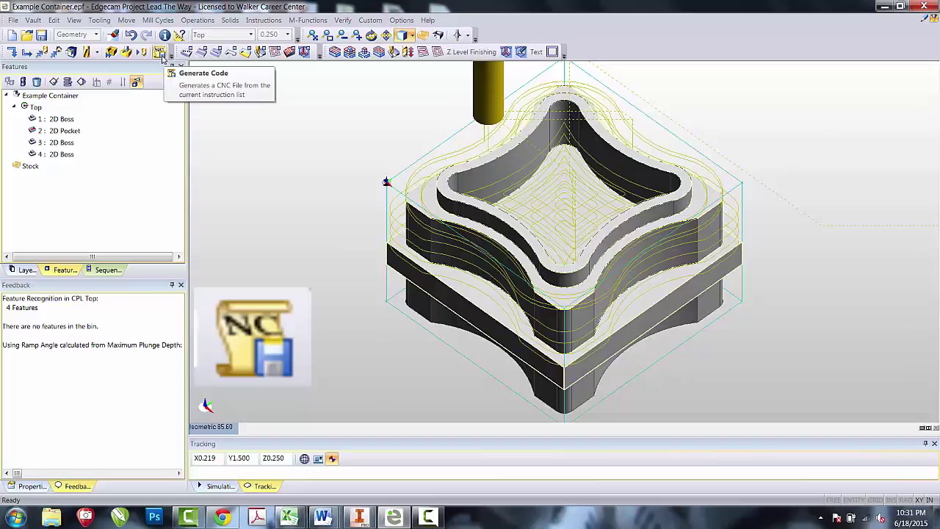
Generate the CNC code using the part name, with operation names and the editor enabled, overwriting the existing Example Container.nc.
click(161, 56)
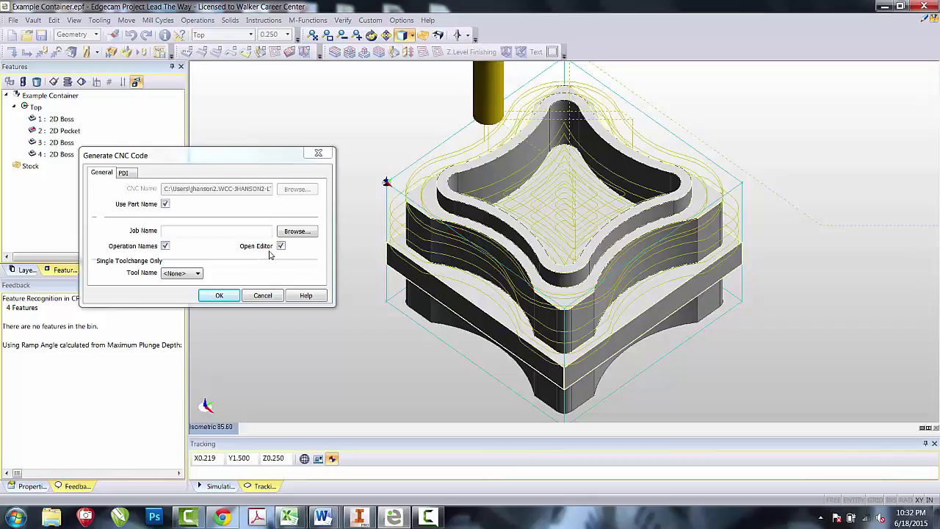
click(224, 296)
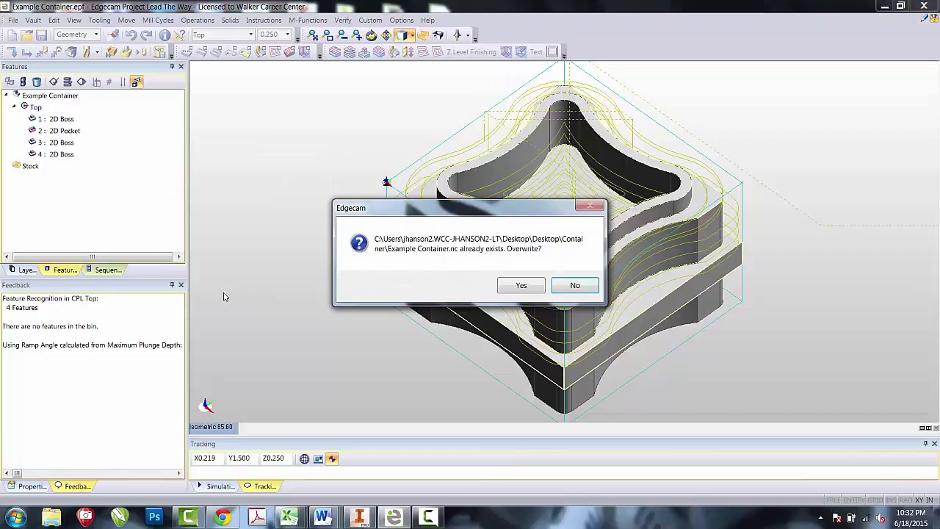
click(530, 287)
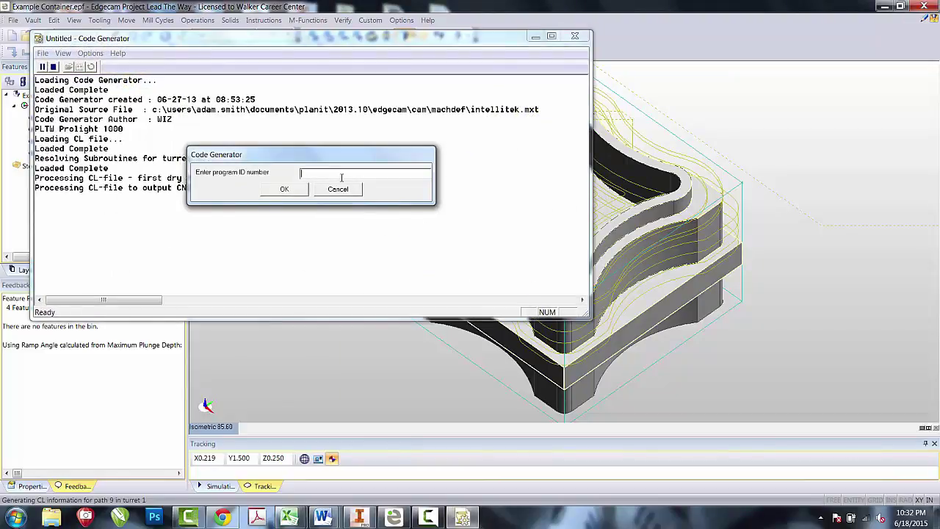
Set the program ID to Container Base with the programmer's name left blank, and review the generated code through to its end.
text(Container Base)
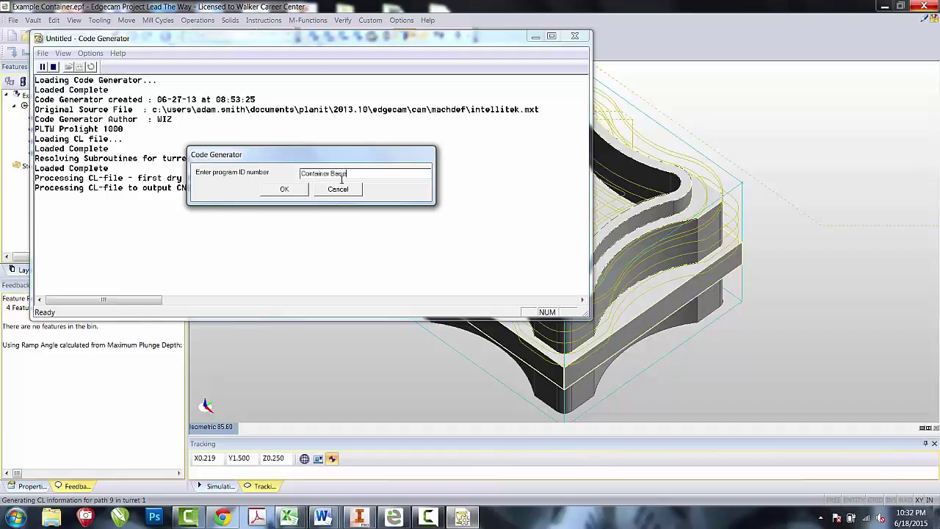
click(299, 193)
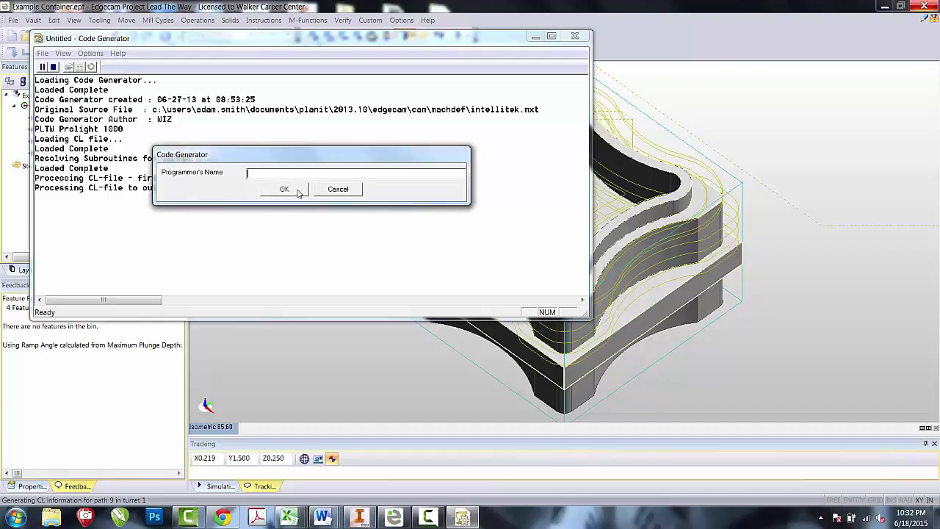
click(284, 189)
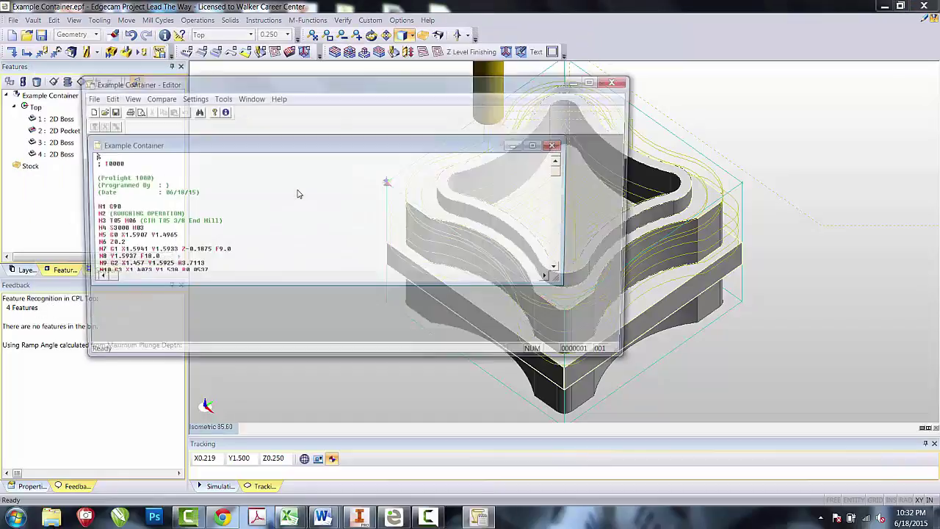
click(538, 144)
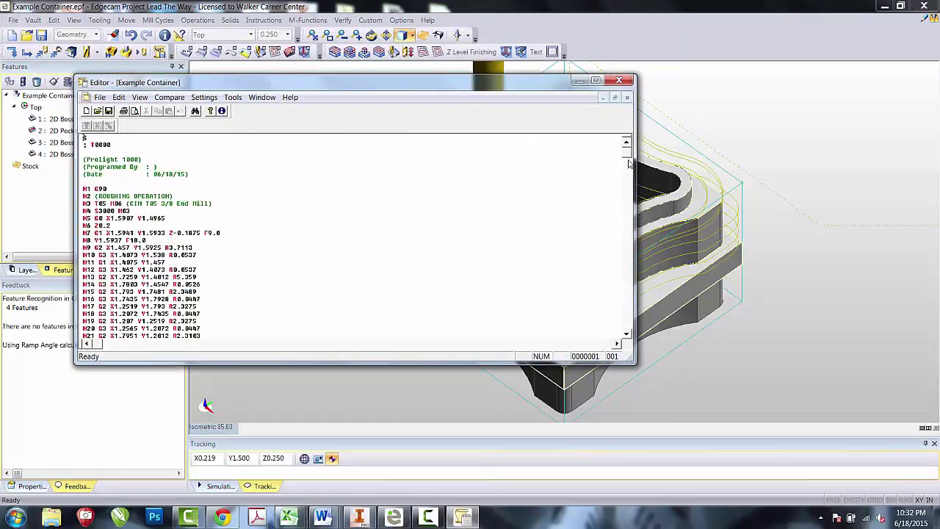
drag(629, 159, 637, 345)
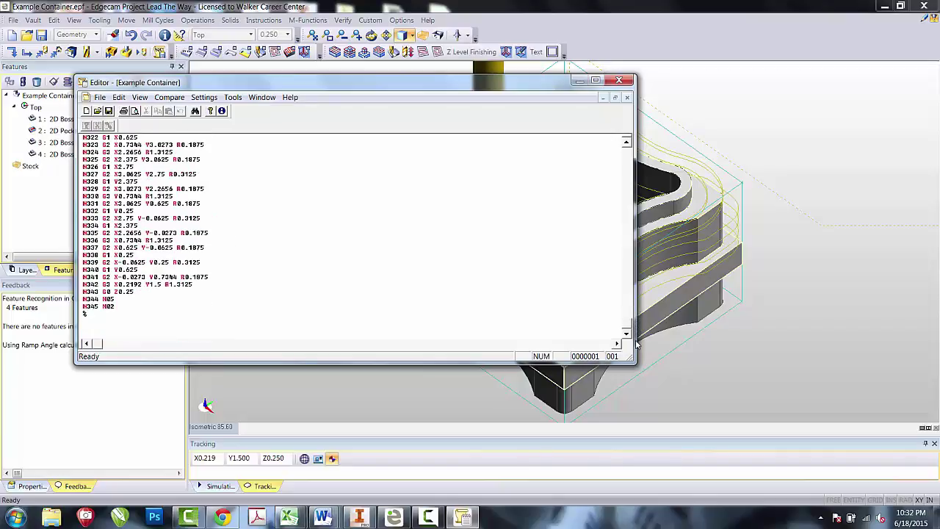